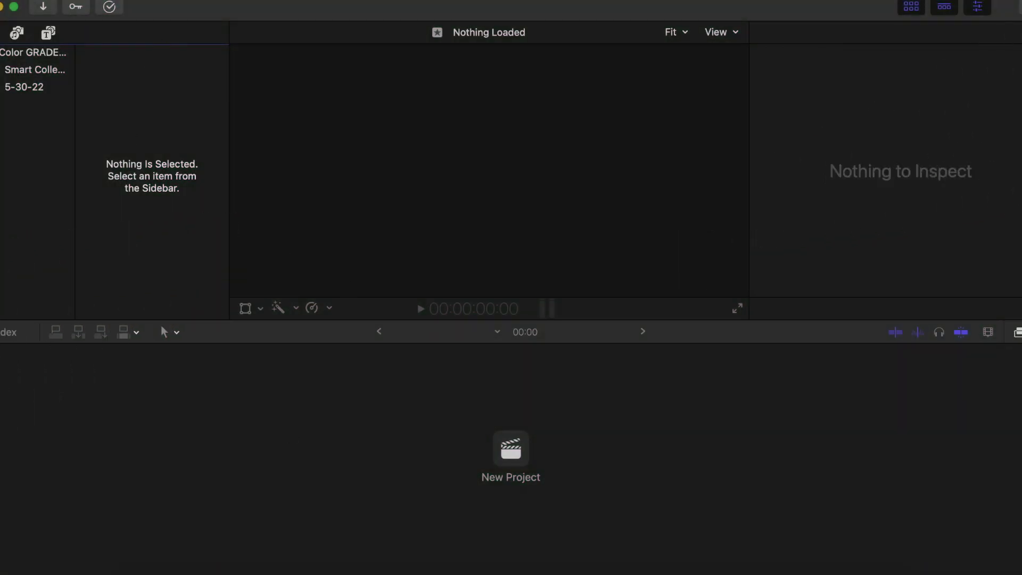
pyautogui.click(92, 0)
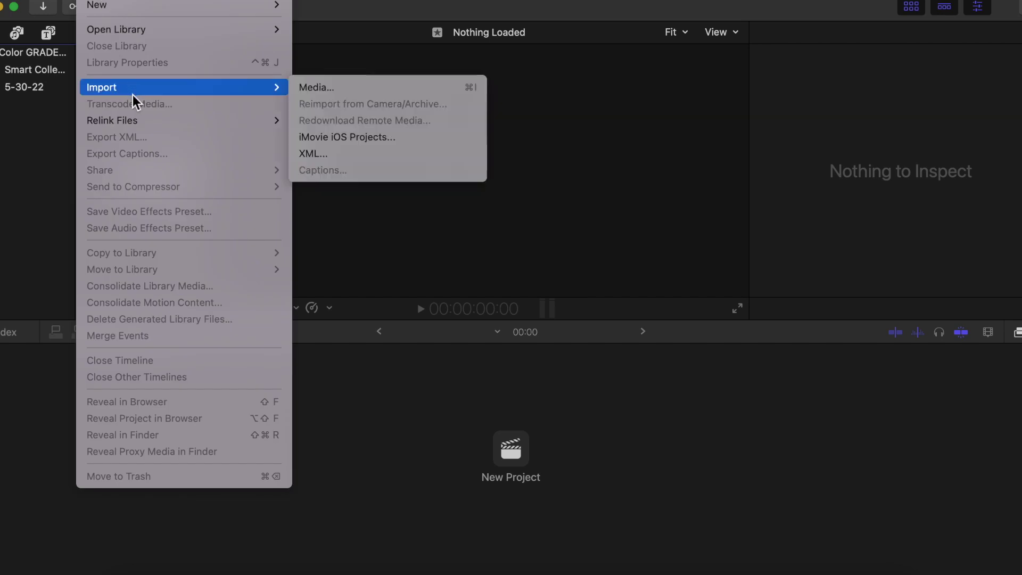
pyautogui.moveTo(166, 7)
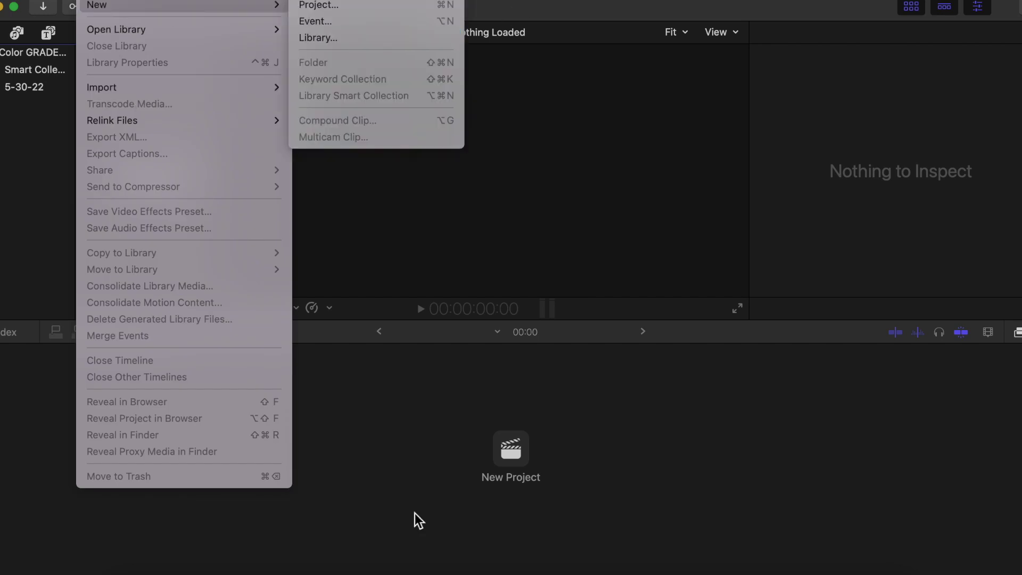
pyautogui.click(408, 481)
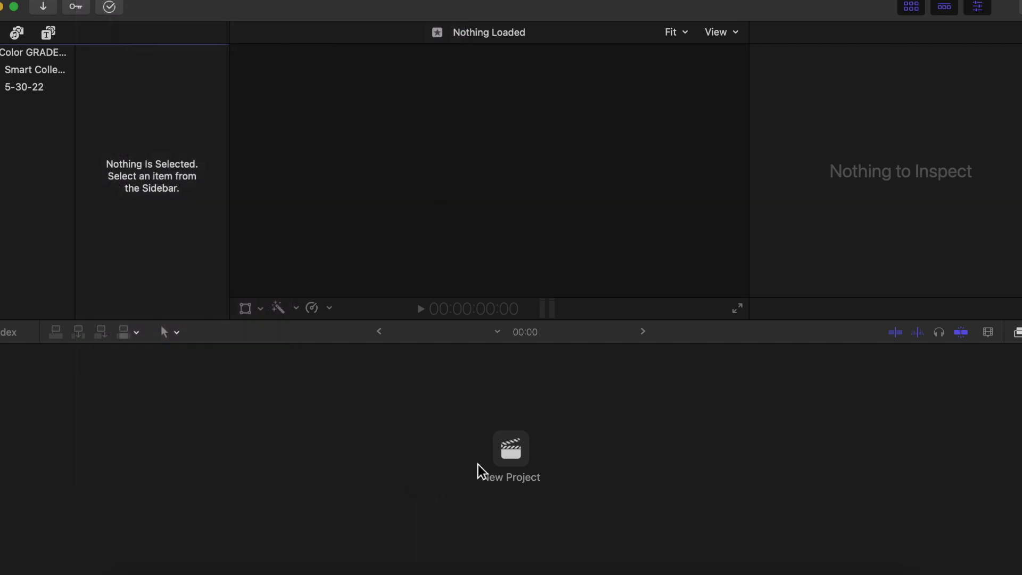
# Create a 1080p HD, 29.97p project named "Color grade" in the 5-30-22 event
pyautogui.click(524, 447)
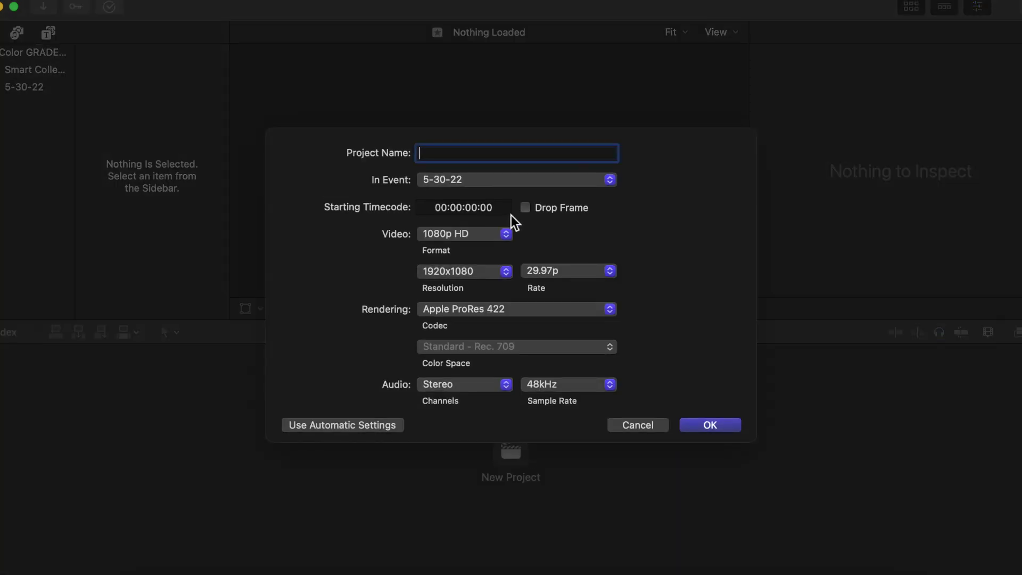
pyautogui.write('Color grade')
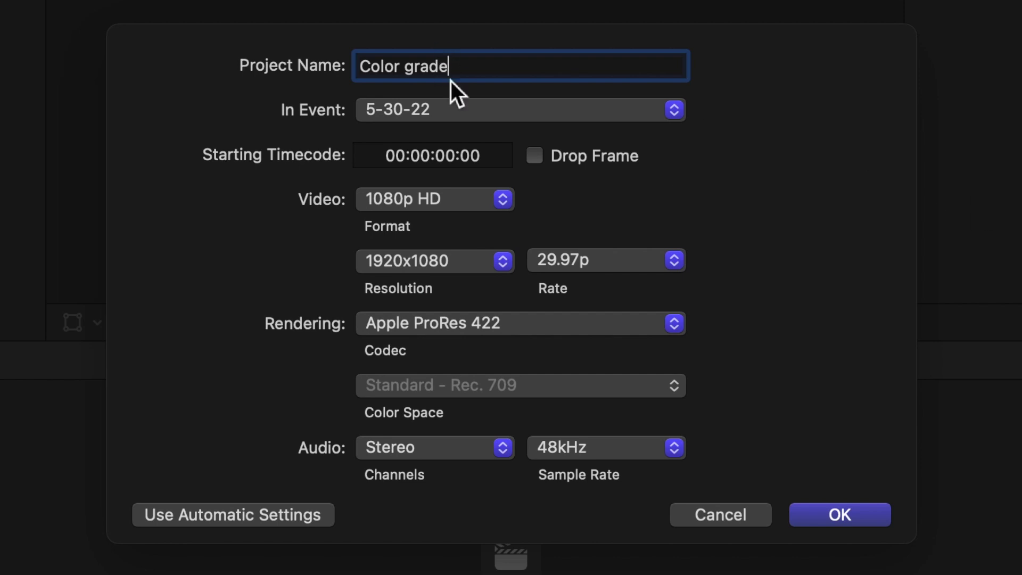
pyautogui.click(843, 516)
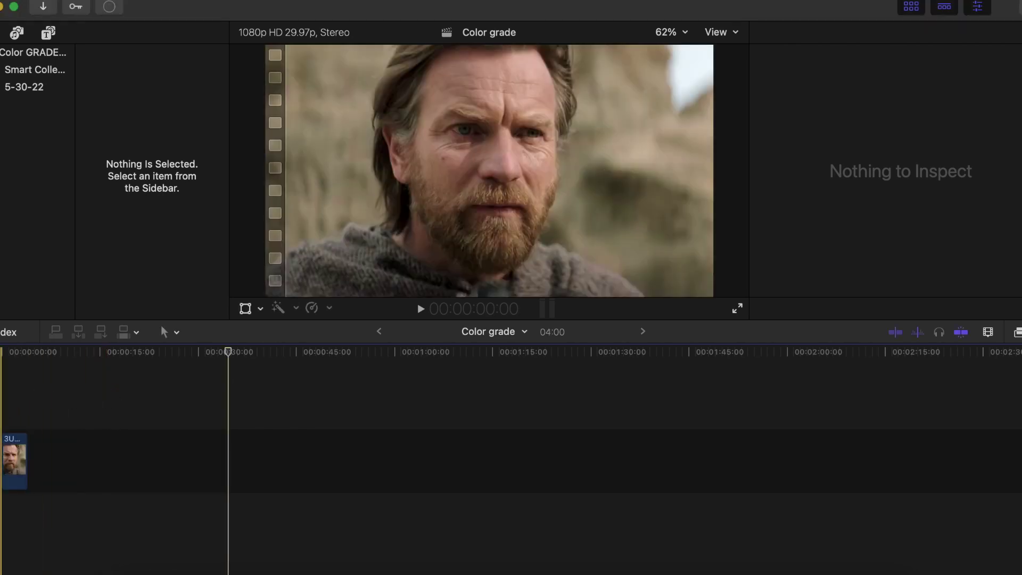
# Enlarge the clip in the timeline and place the playhead on it at 00:00:00:20
pyautogui.press('super+equal')
pyautogui.press('super+equal')
pyautogui.press('super+equal')
pyautogui.press('super+equal')
pyautogui.press('super+equal')
pyautogui.press('super+equal')
pyautogui.press('super+equal')
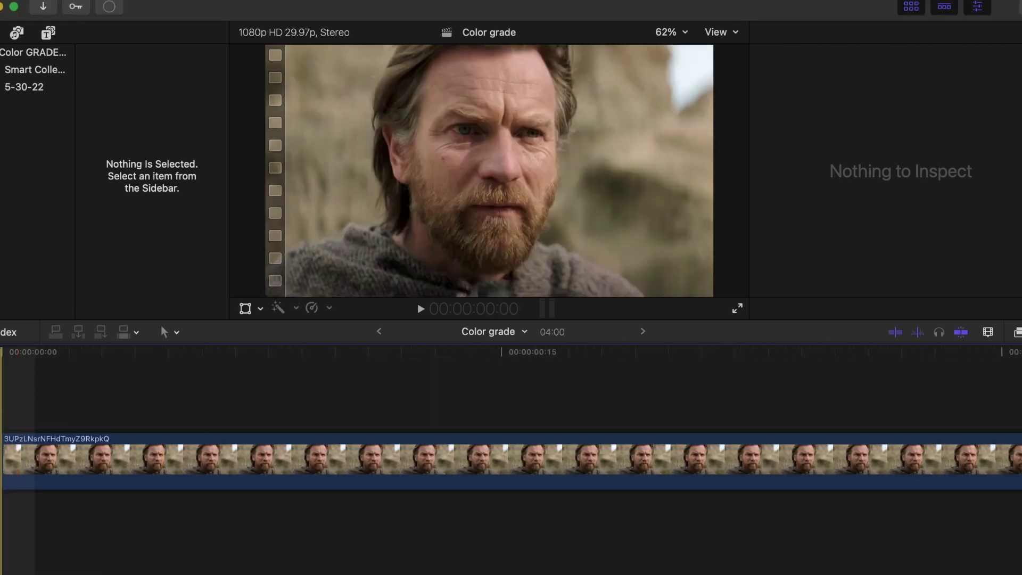
pyautogui.press('super+minus')
pyautogui.press('super+minus')
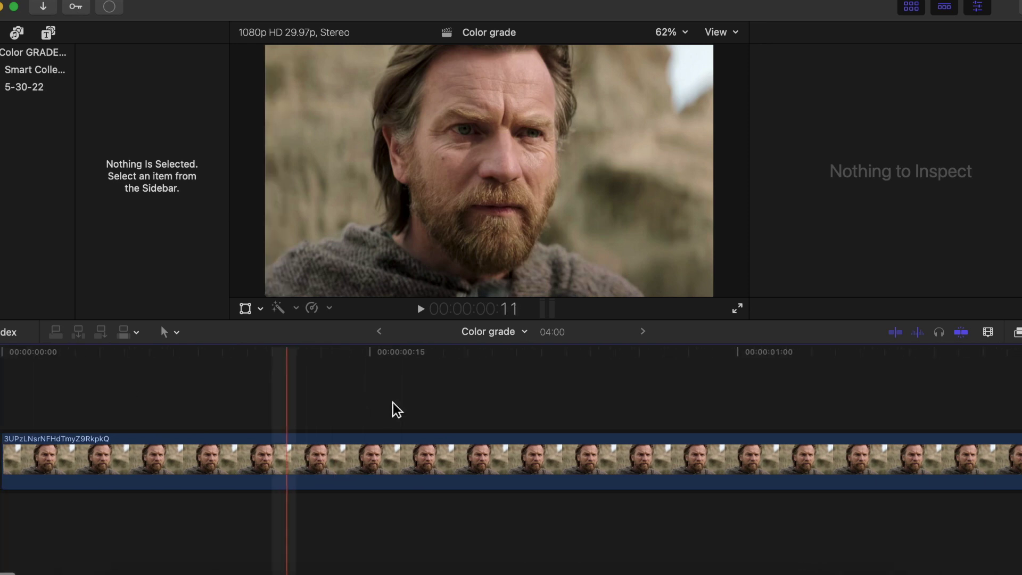
pyautogui.press('super+minus')
pyautogui.press('super+minus')
pyautogui.click(307, 462)
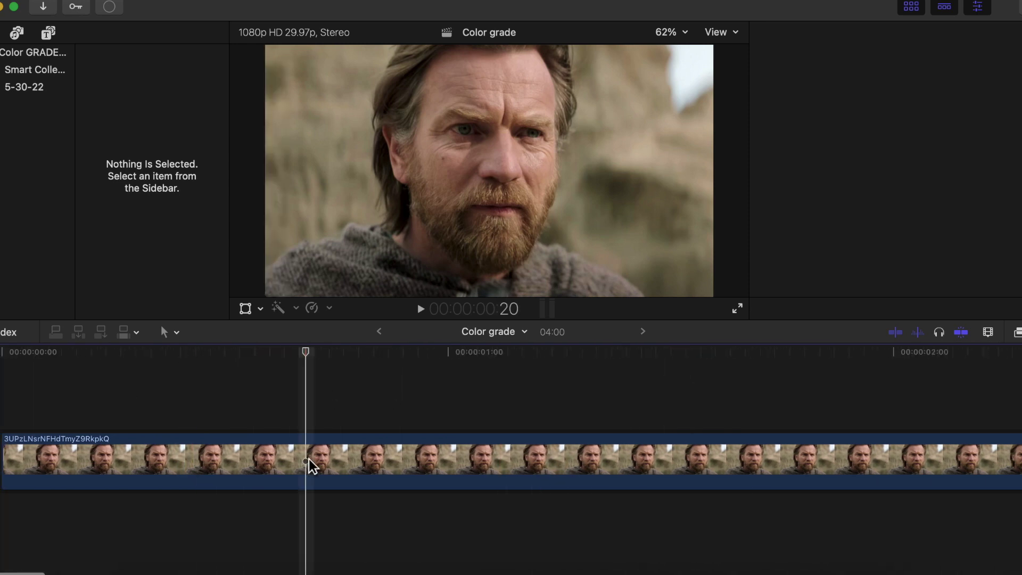
# Show the clip's color correction controls and switch to the Color Grading workspace
pyautogui.press('super+4')
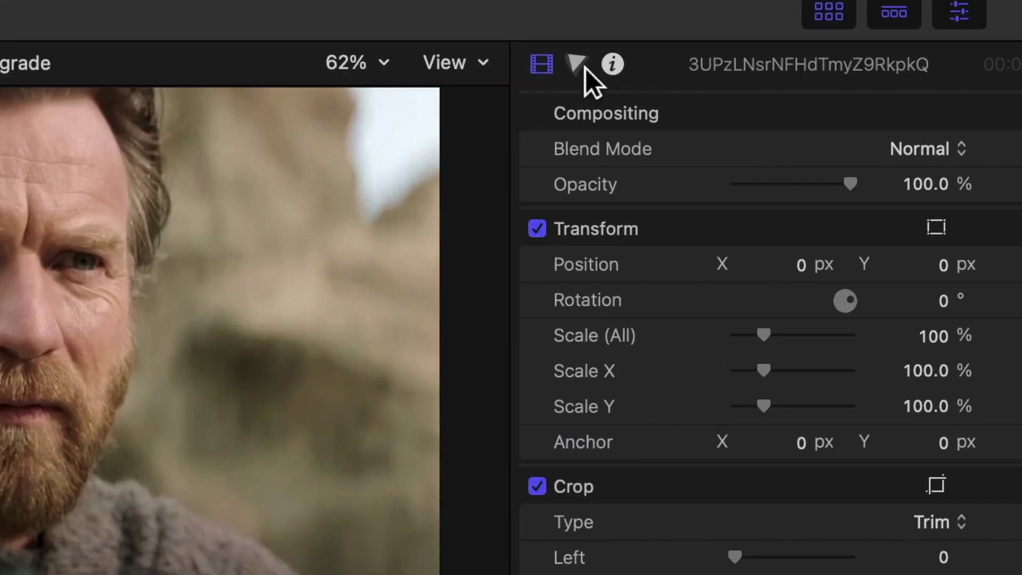
pyautogui.click(584, 66)
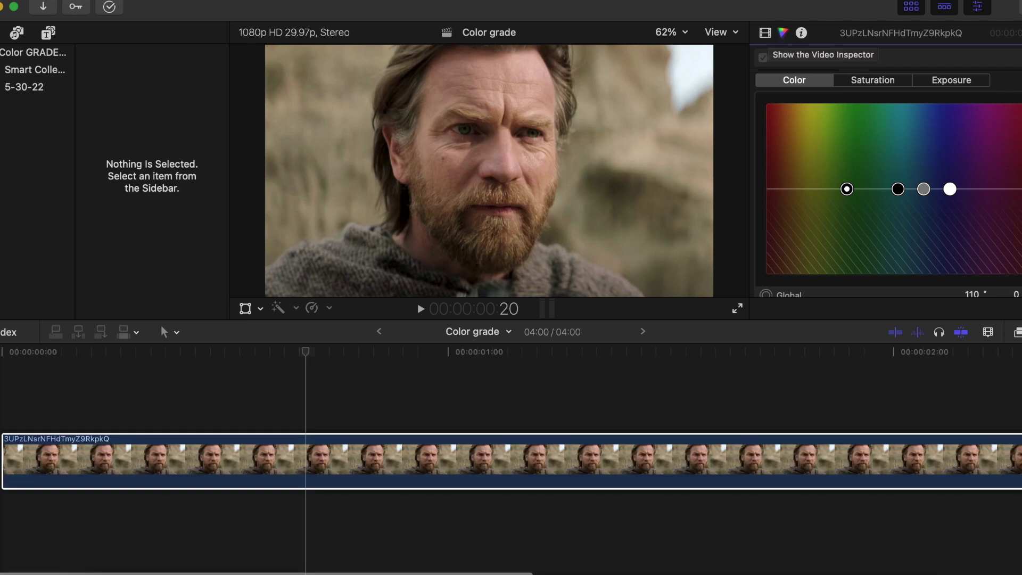
pyautogui.click(355, 1)
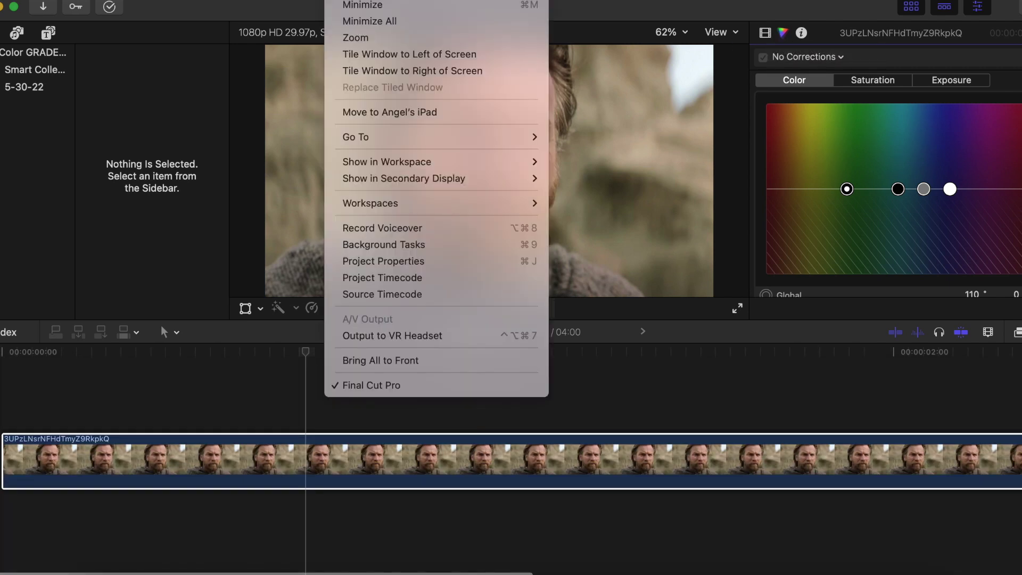
pyautogui.moveTo(482, 201)
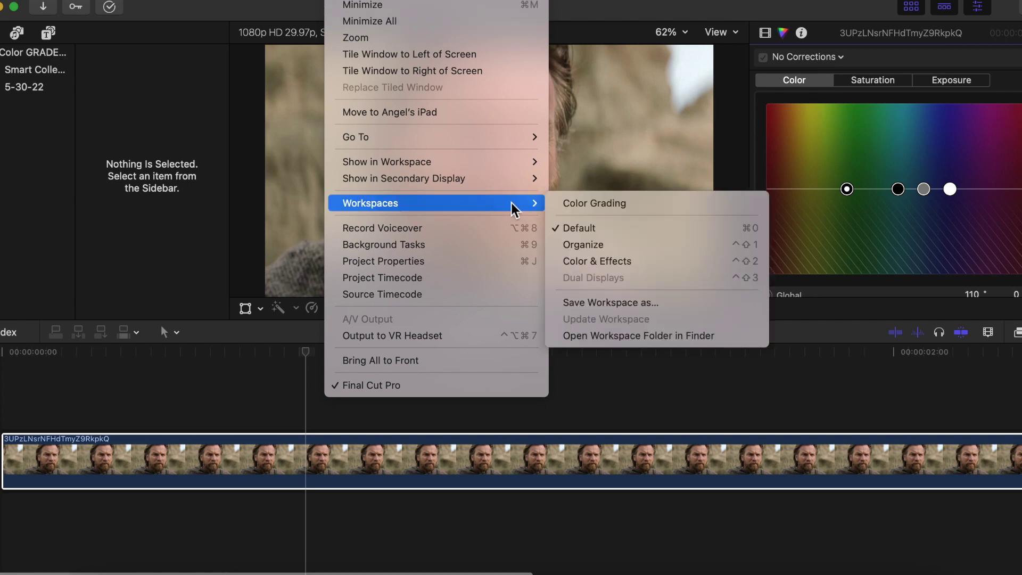
pyautogui.click(589, 203)
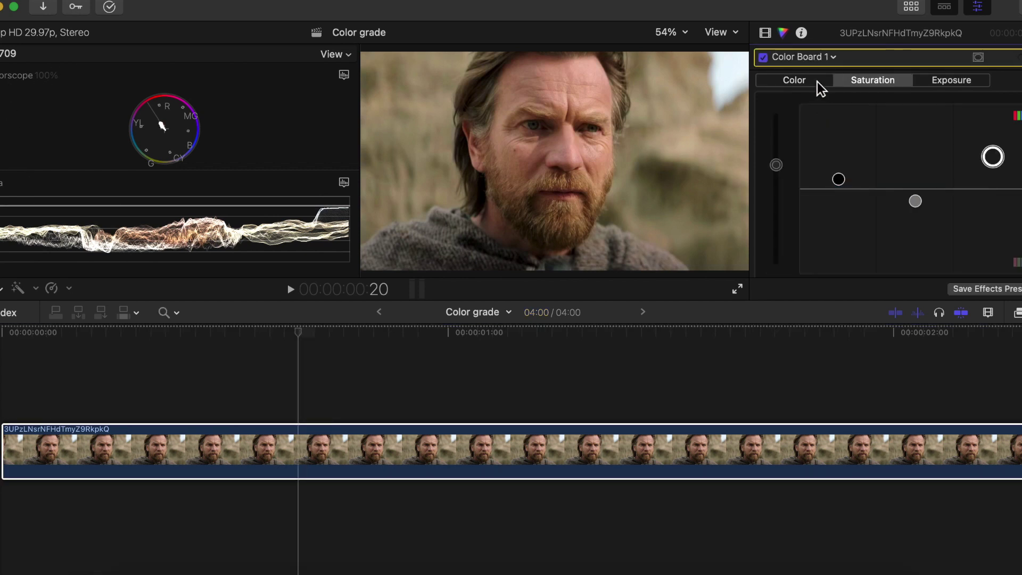
# Add a Color Board correction to the clip with the global saturation lowered, and check it among the clip's effects
pyautogui.click(956, 85)
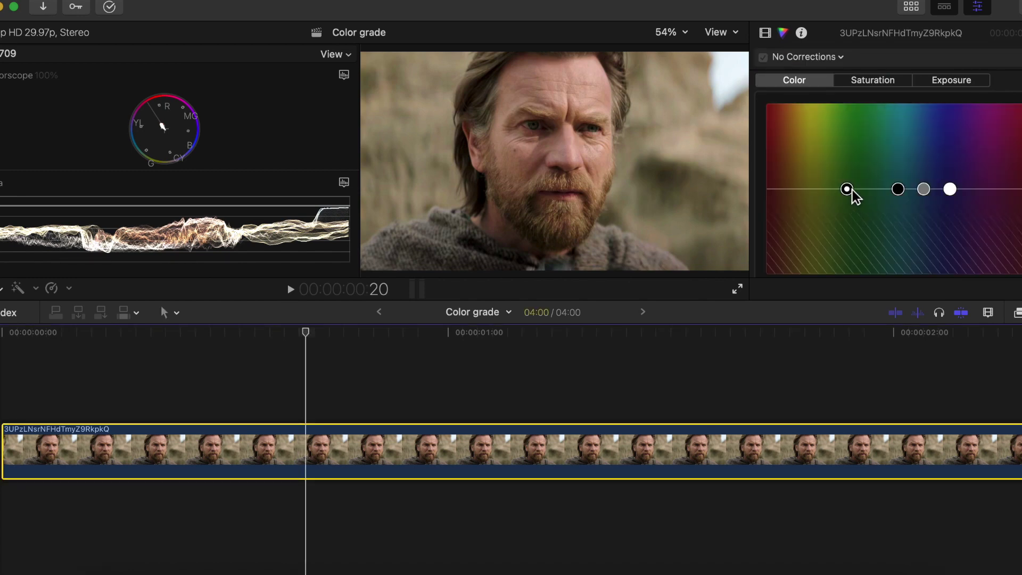
pyautogui.moveTo(851, 191); pyautogui.dragTo(959, 170)
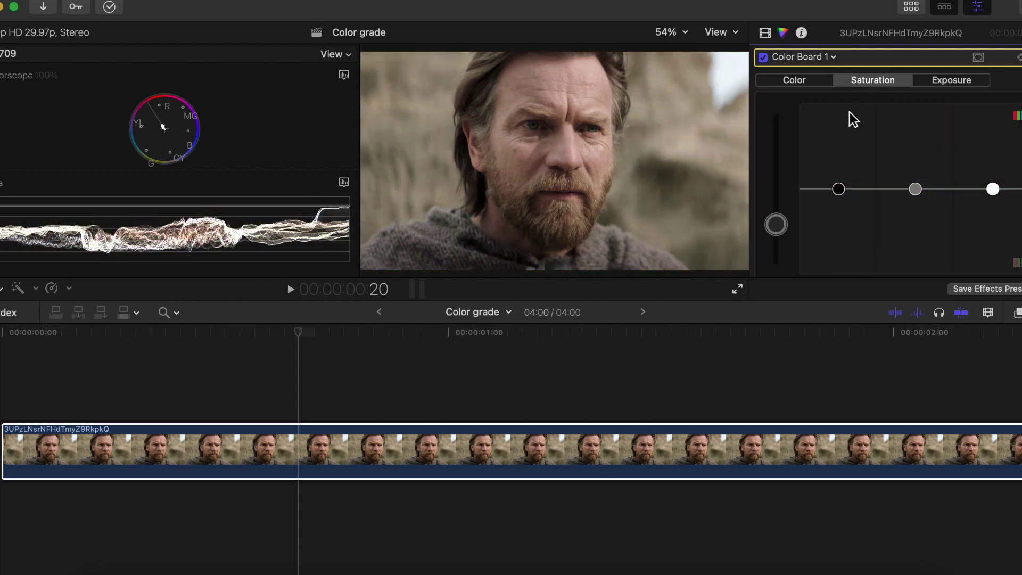
pyautogui.click(765, 33)
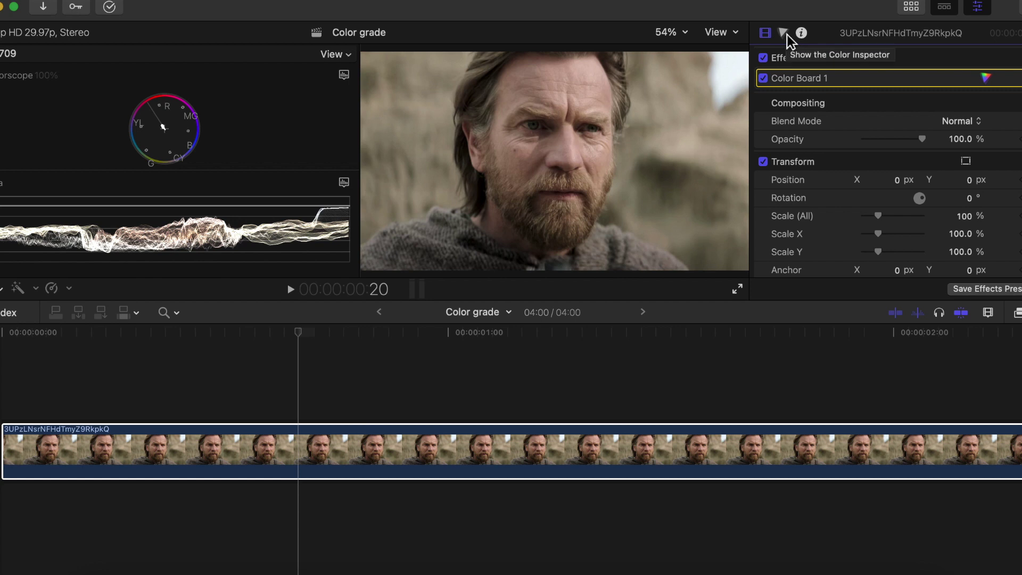
pyautogui.click(787, 34)
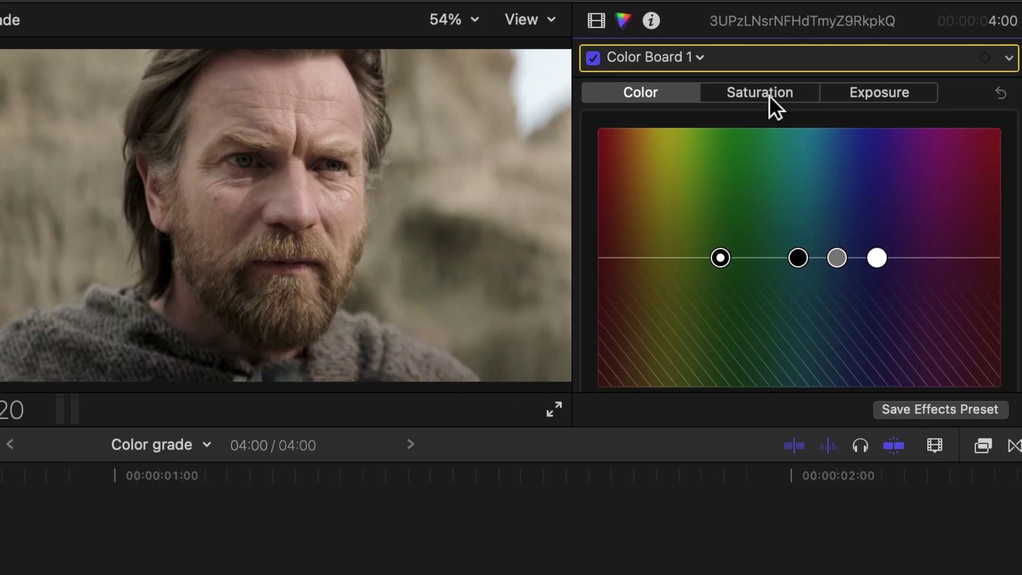
# Raise the clip's global saturation above neutral in Color Board 1
pyautogui.click(769, 94)
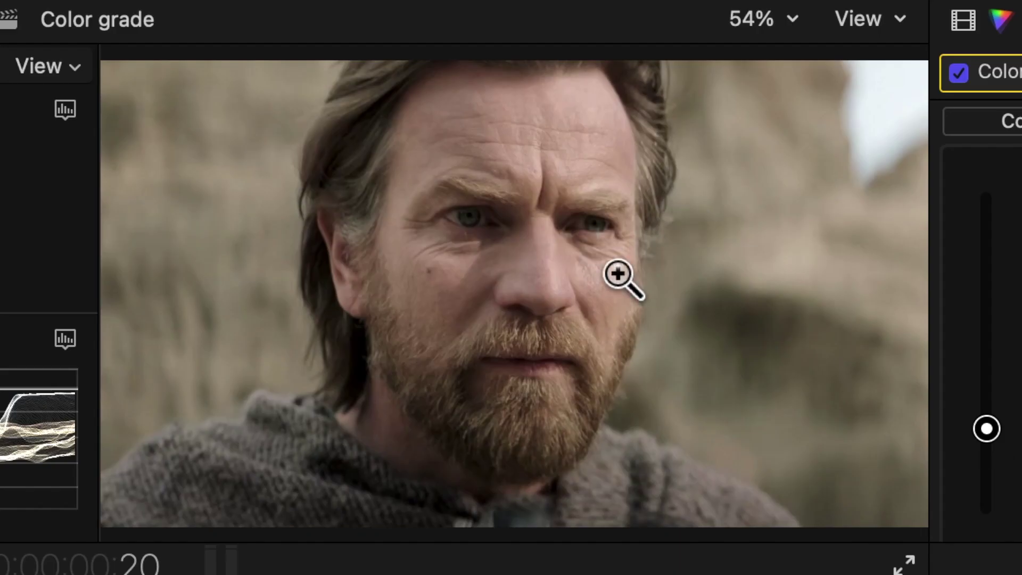
pyautogui.moveTo(988, 428); pyautogui.dragTo(995, 311)
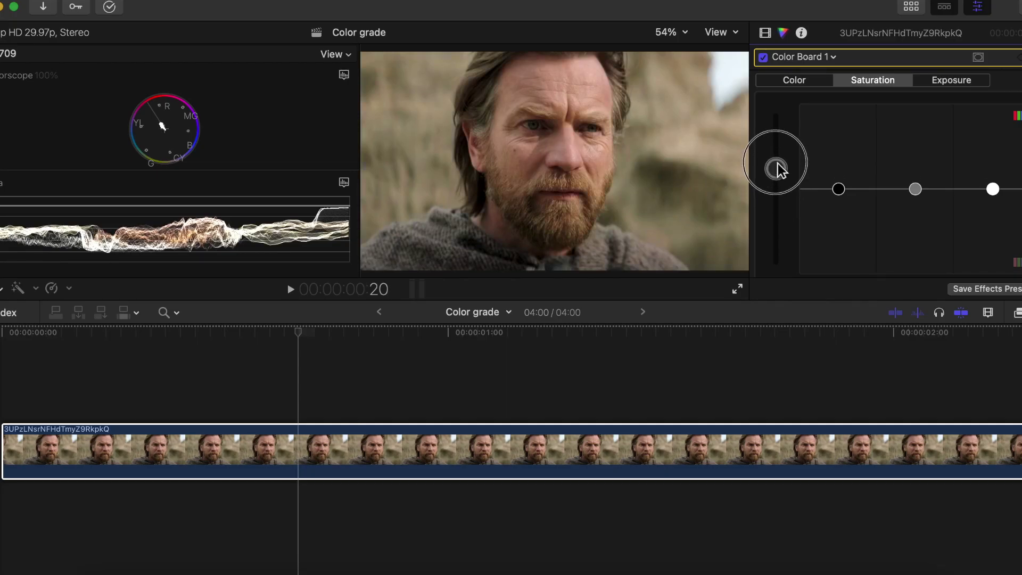
pyautogui.moveTo(778, 163); pyautogui.dragTo(778, 158)
# Raise the shadow saturation slightly, lower the midtone saturation slightly, and raise the highlight saturation in Color Board 1
pyautogui.moveTo(838, 189)
pyautogui.mouseDown()
pyautogui.moveTo(817, 150)
pyautogui.moveTo(880, 148)
pyautogui.moveTo(857, 194)
pyautogui.mouseUp()
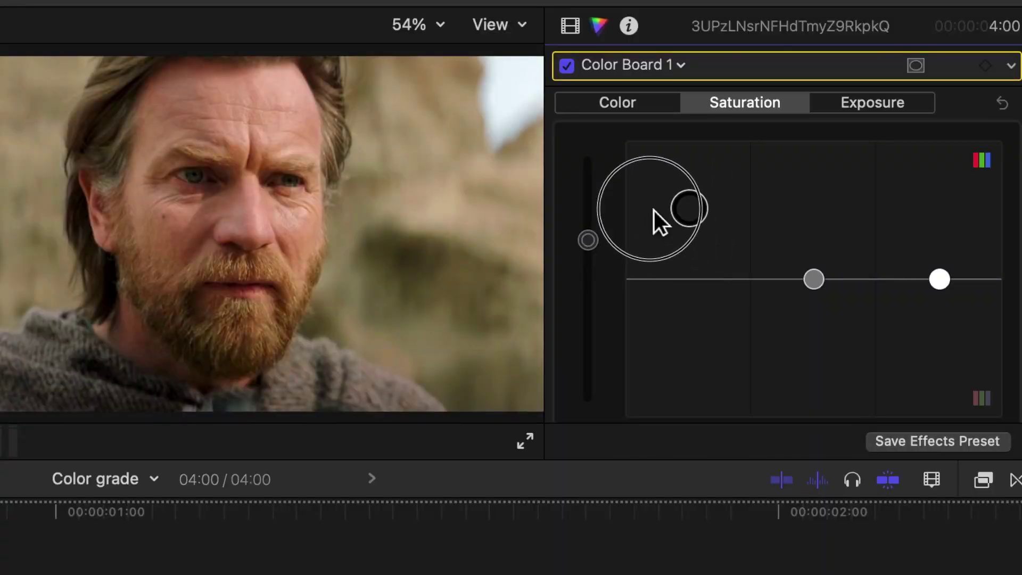
pyautogui.moveTo(720, 287); pyautogui.dragTo(707, 266)
pyautogui.click(824, 281)
pyautogui.moveTo(825, 281)
pyautogui.mouseDown()
pyautogui.moveTo(820, 309)
pyautogui.moveTo(815, 299)
pyautogui.mouseUp()
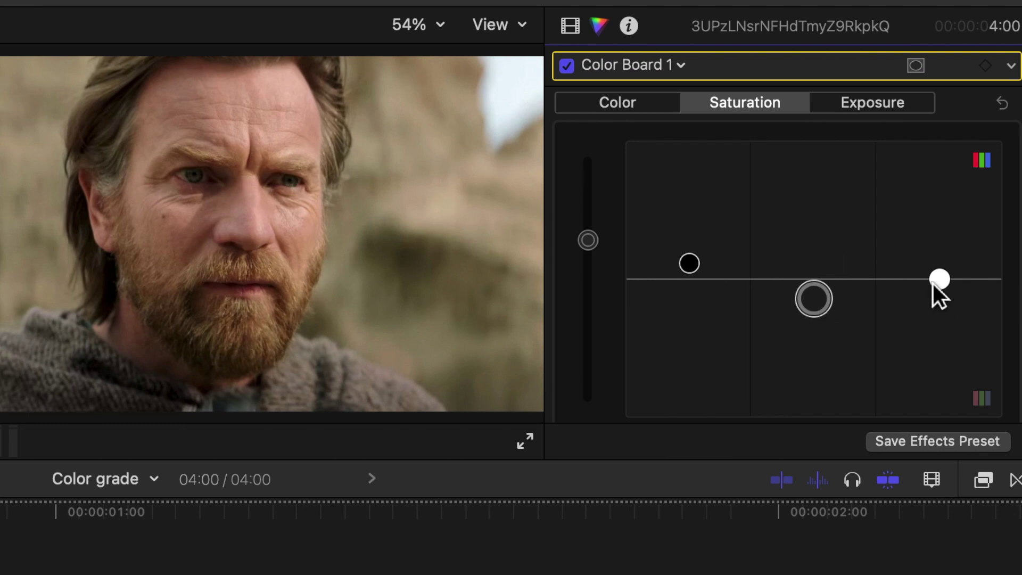
pyautogui.moveTo(950, 283); pyautogui.dragTo(951, 229)
# Try an extreme global exposure in Color Board 1, then return the global exposure to neutral
pyautogui.click(877, 106)
pyautogui.moveTo(584, 123); pyautogui.dragTo(592, 280)
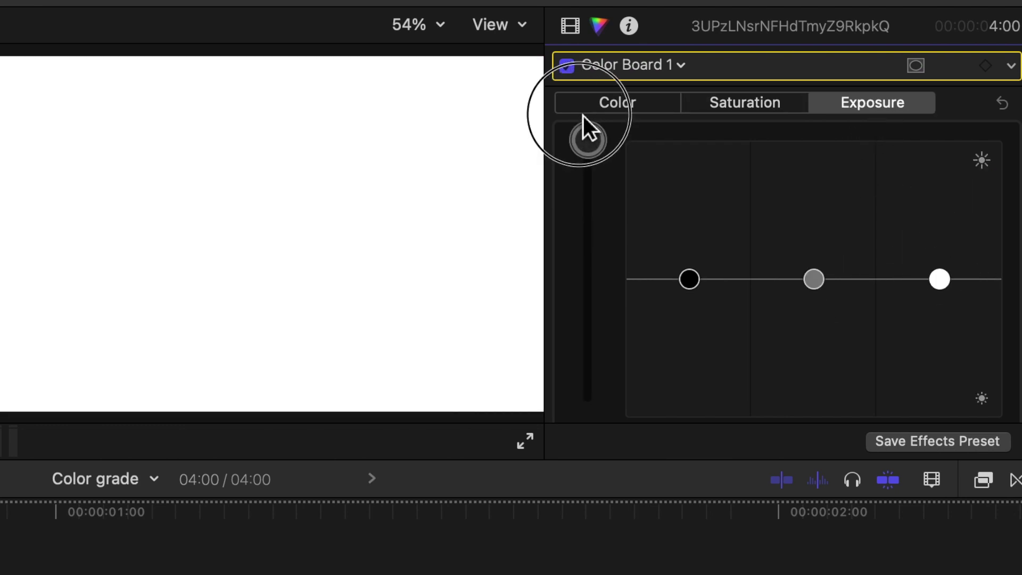
pyautogui.moveTo(778, 189); pyautogui.dragTo(778, 190)
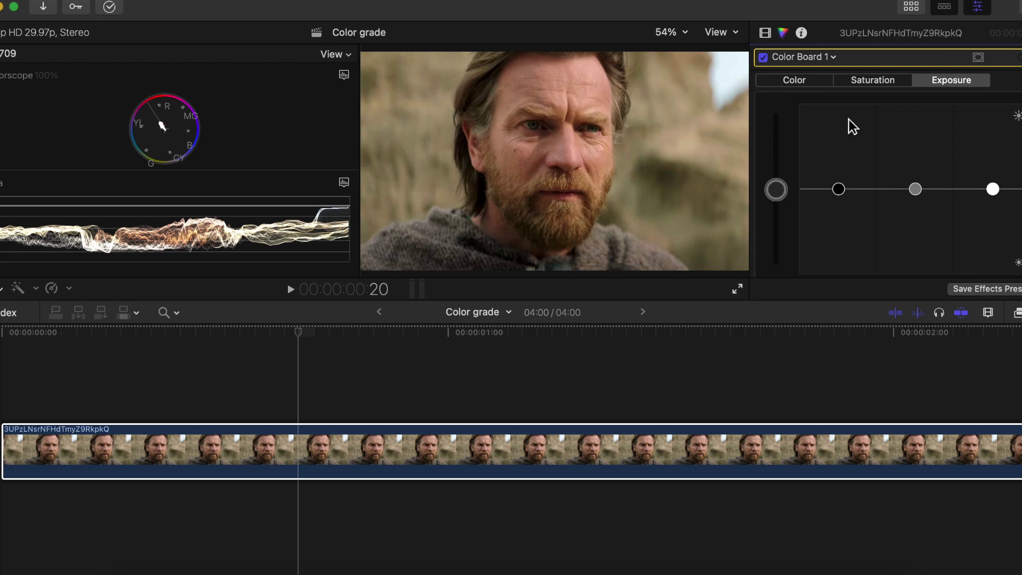
# Shift the global color of Color Board 1 slightly toward yellow-orange
pyautogui.click(877, 85)
pyautogui.click(804, 85)
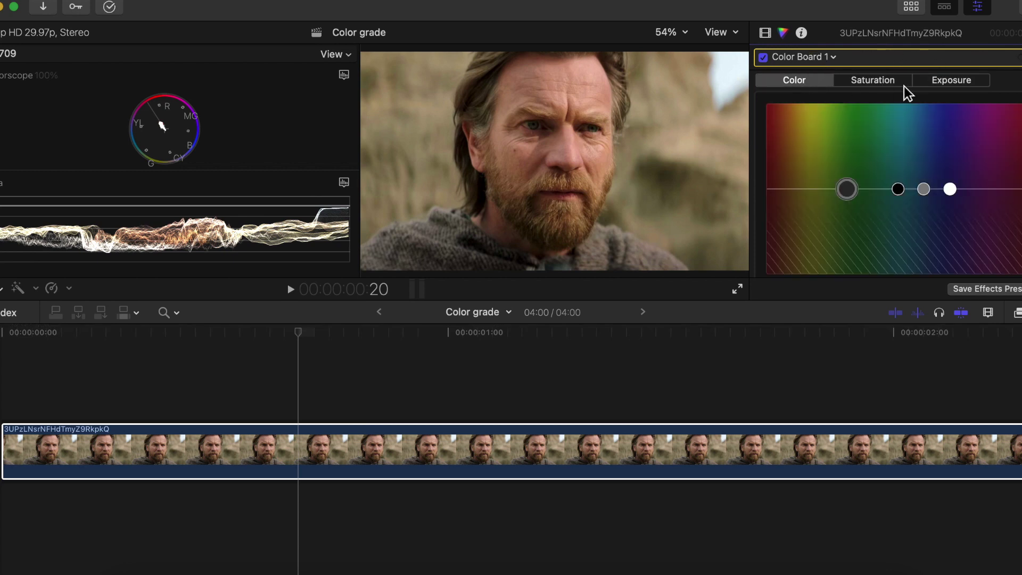
pyautogui.moveTo(848, 190); pyautogui.dragTo(818, 190)
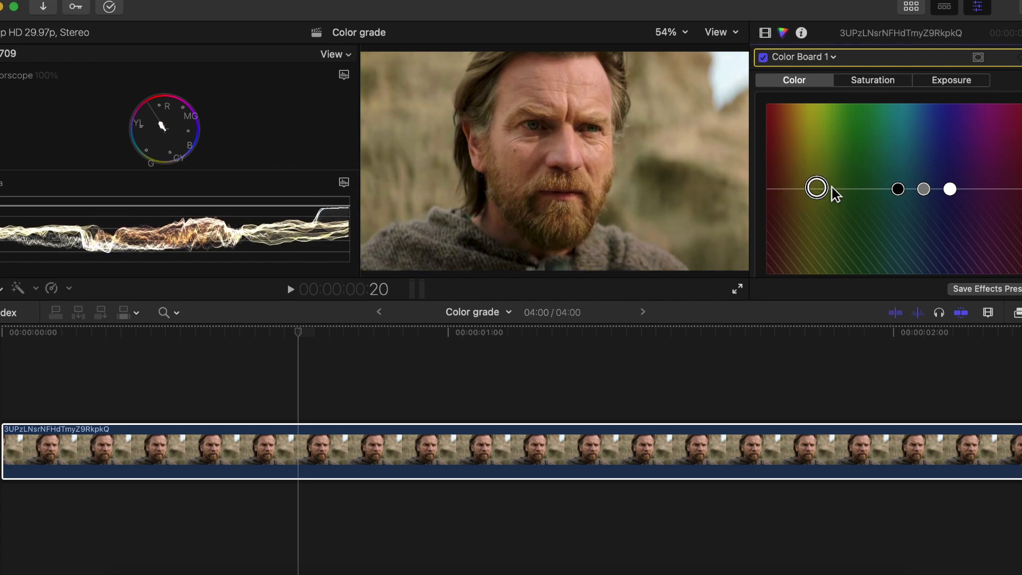
pyautogui.click(839, 84)
pyautogui.click(796, 87)
pyautogui.click(878, 87)
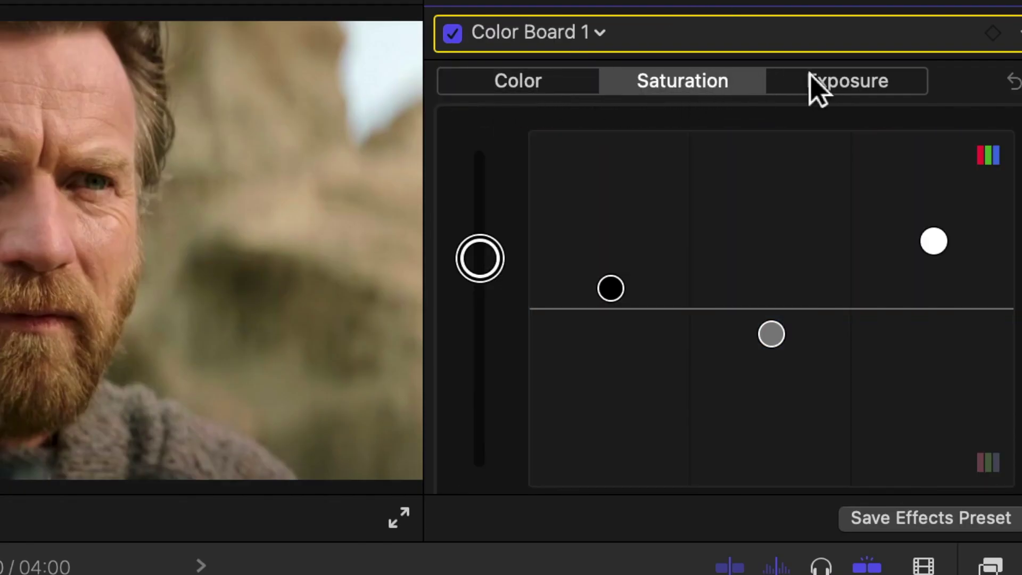
pyautogui.click(850, 81)
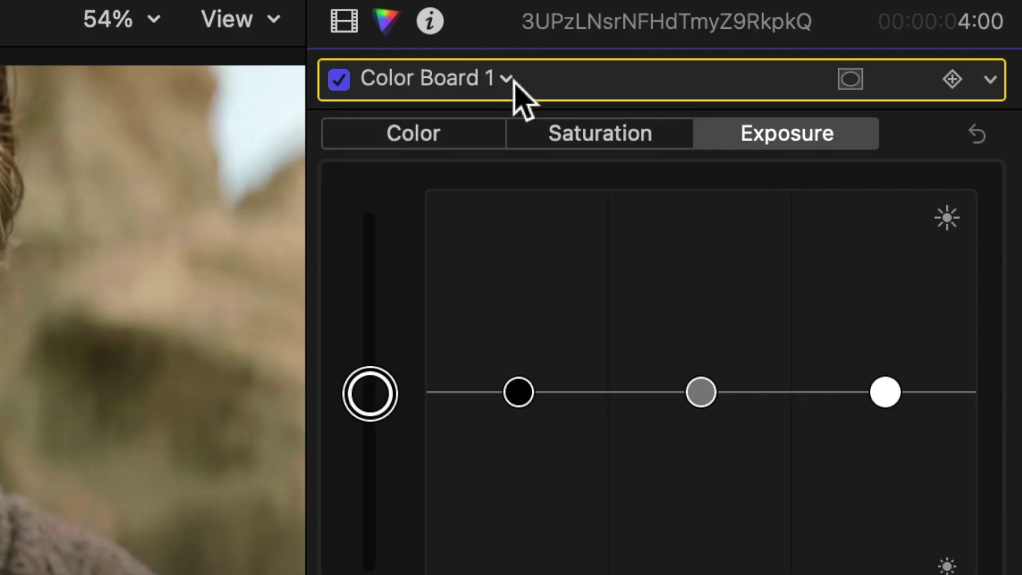
# Add a Color Wheels correction to the clip and tint its Global wheel very slightly toward blue
pyautogui.click(509, 80)
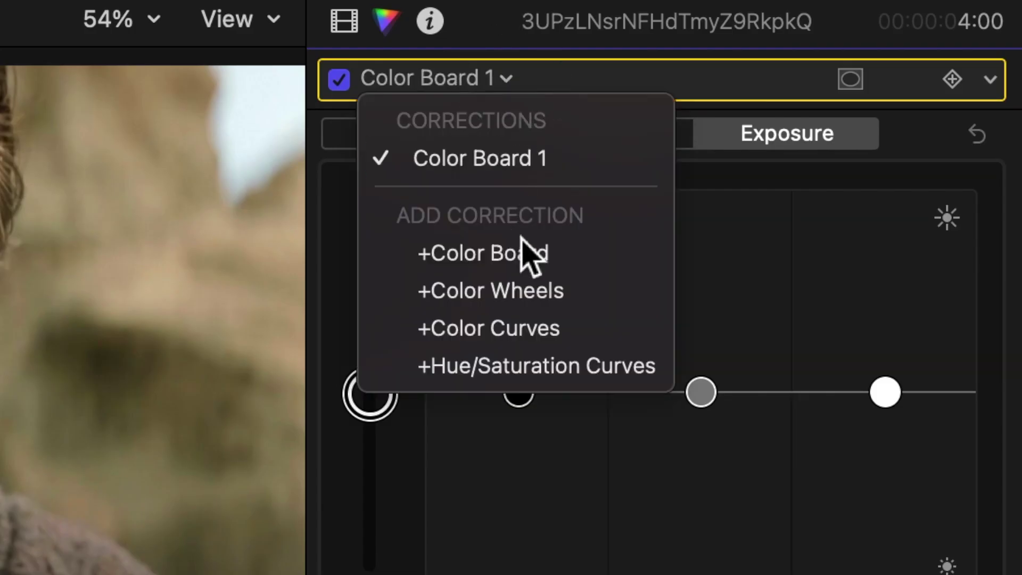
pyautogui.click(525, 291)
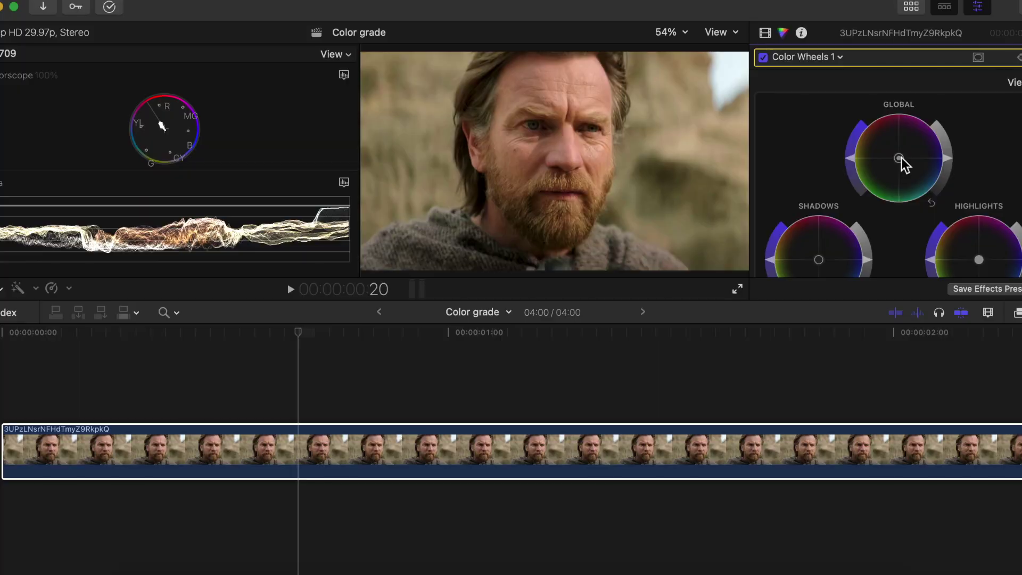
pyautogui.scroll(-2, 667, 319)
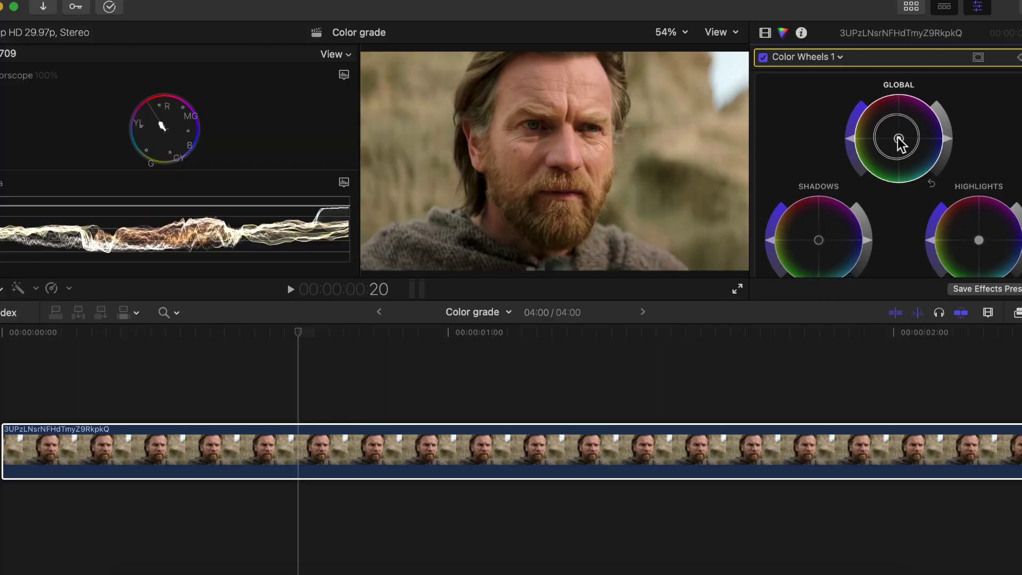
pyautogui.moveTo(902, 141); pyautogui.dragTo(835, 145)
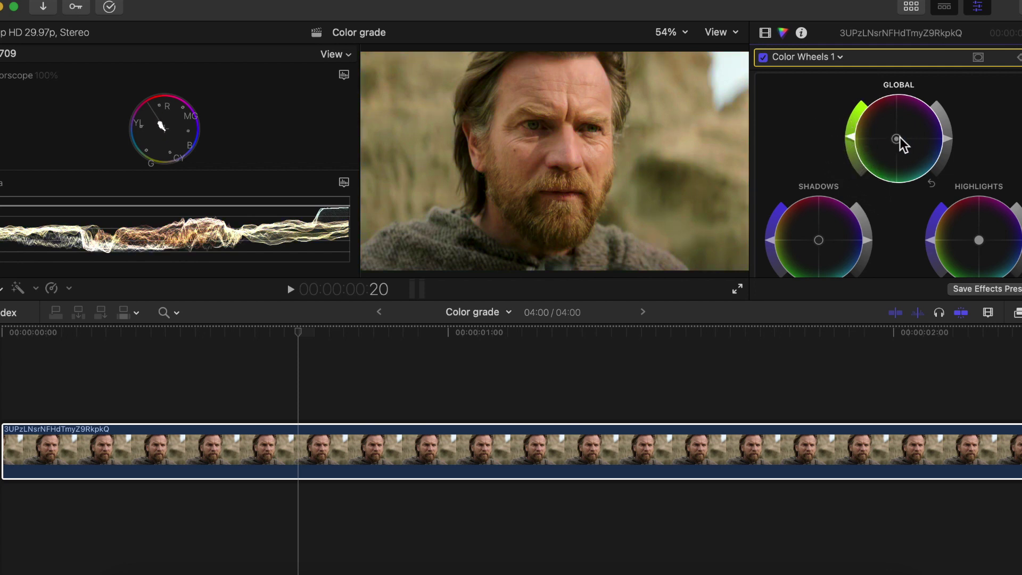
pyautogui.moveTo(901, 142)
pyautogui.mouseDown()
pyautogui.moveTo(913, 133)
pyautogui.moveTo(896, 145)
pyautogui.mouseUp()
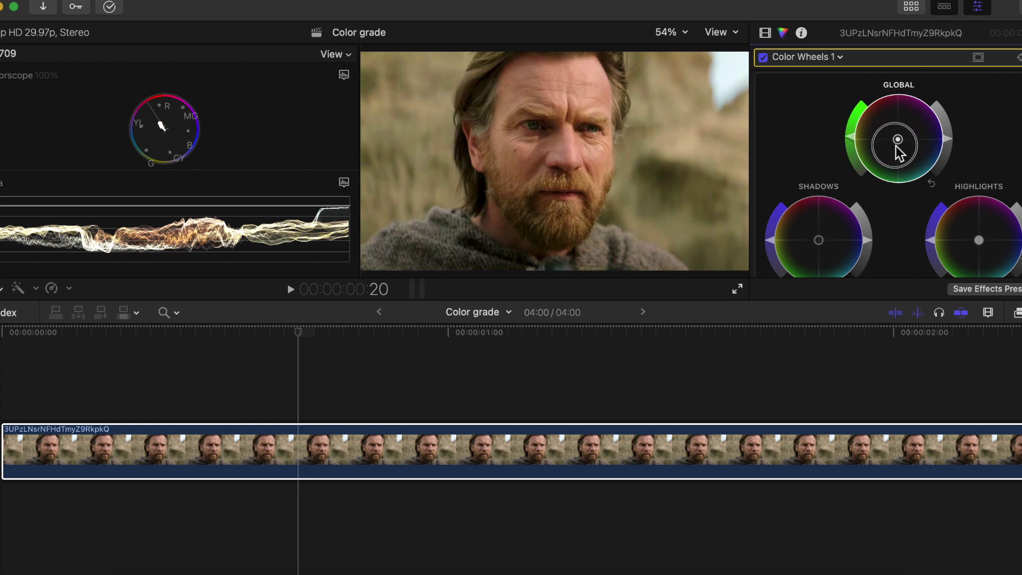
pyautogui.moveTo(900, 150); pyautogui.dragTo(913, 154)
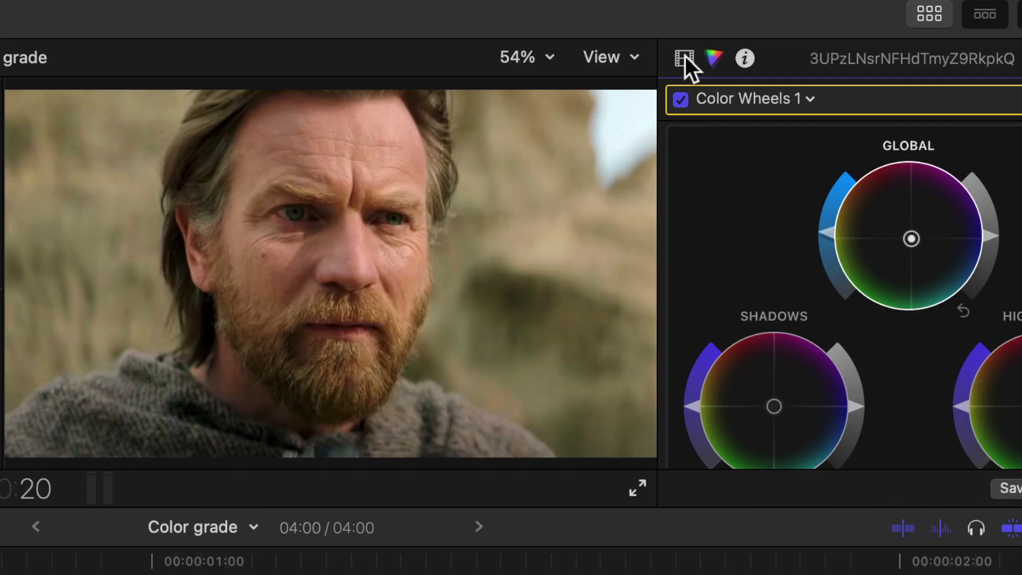
# Compare the clip before and after grading by turning all its effects off and on
pyautogui.click(565, 13)
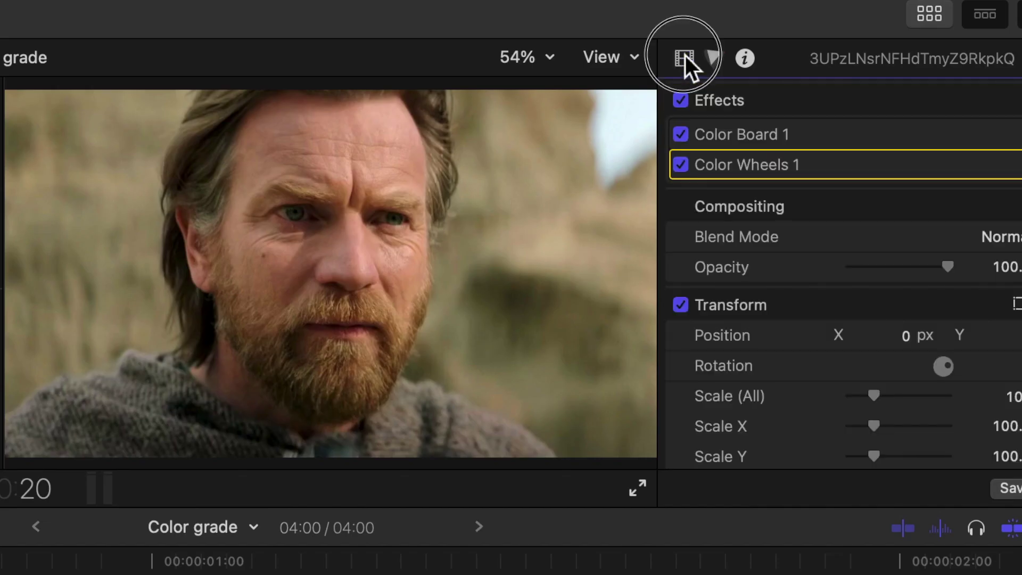
pyautogui.click(681, 100)
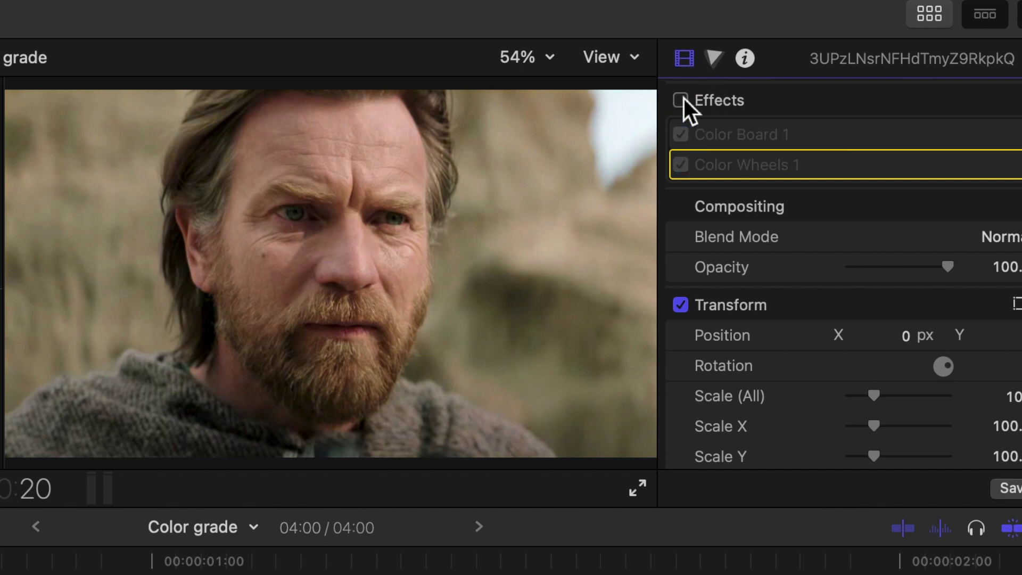
pyautogui.click(682, 100)
pyautogui.click(681, 100)
pyautogui.click(684, 99)
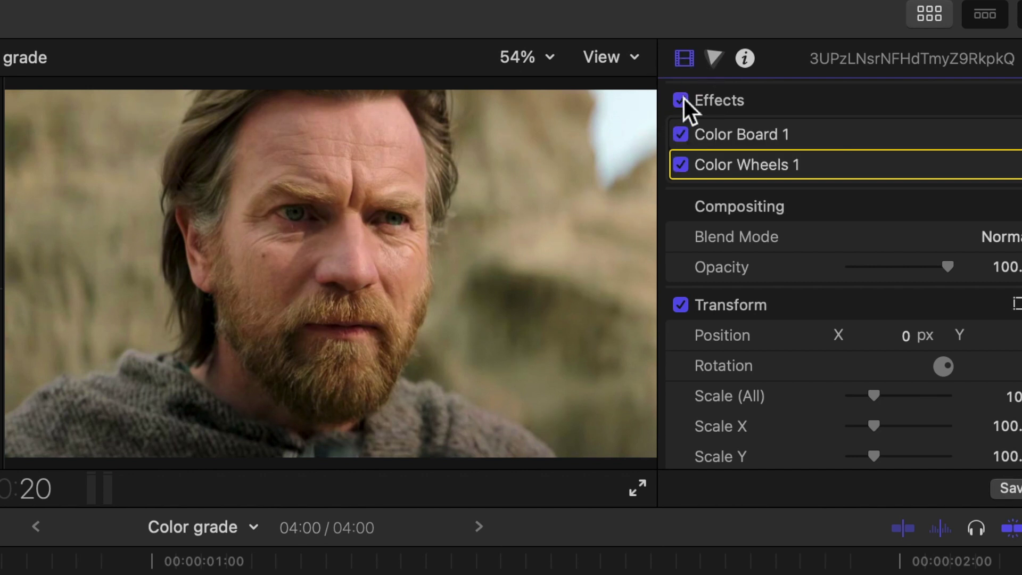
# Tint the Shadows wheel of Color Wheels 1 very slightly toward yellow-green and compare the clip with and without the correction
pyautogui.scroll(-1, 833, 164)
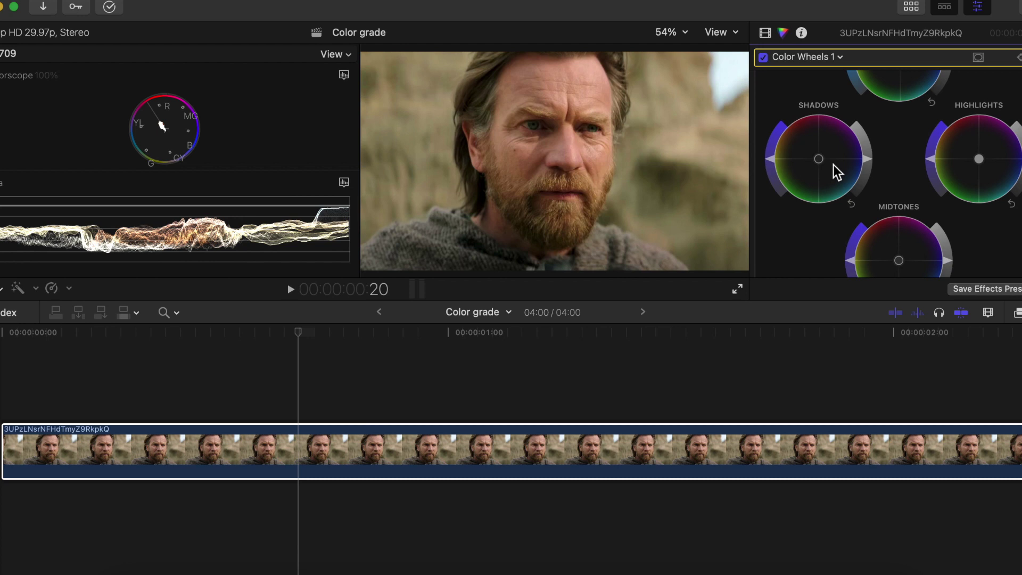
pyautogui.moveTo(822, 162)
pyautogui.mouseDown()
pyautogui.moveTo(803, 186)
pyautogui.moveTo(796, 160)
pyautogui.moveTo(811, 146)
pyautogui.moveTo(818, 187)
pyautogui.moveTo(841, 174)
pyautogui.moveTo(807, 151)
pyautogui.moveTo(817, 158)
pyautogui.mouseUp()
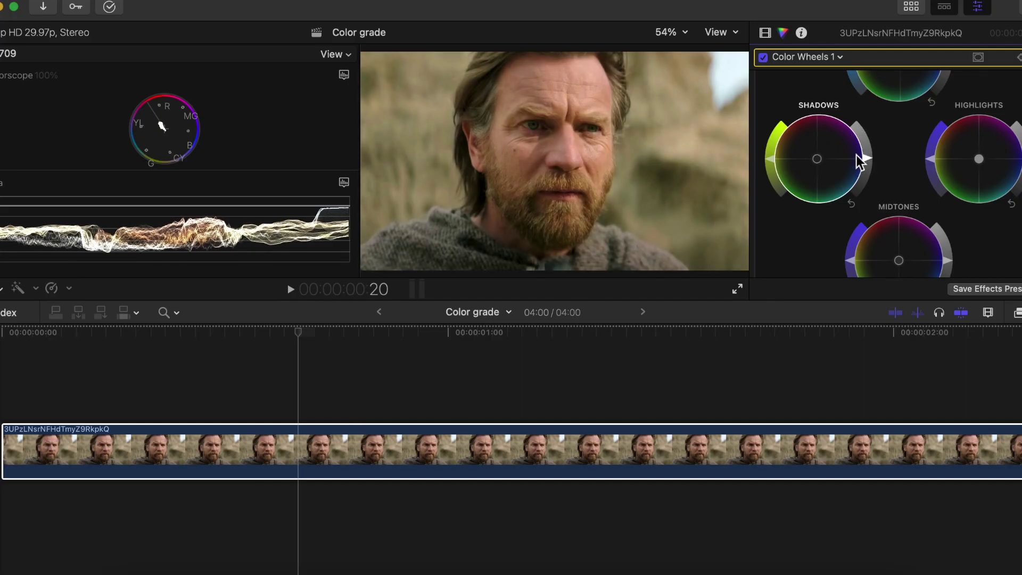
pyautogui.click(763, 57)
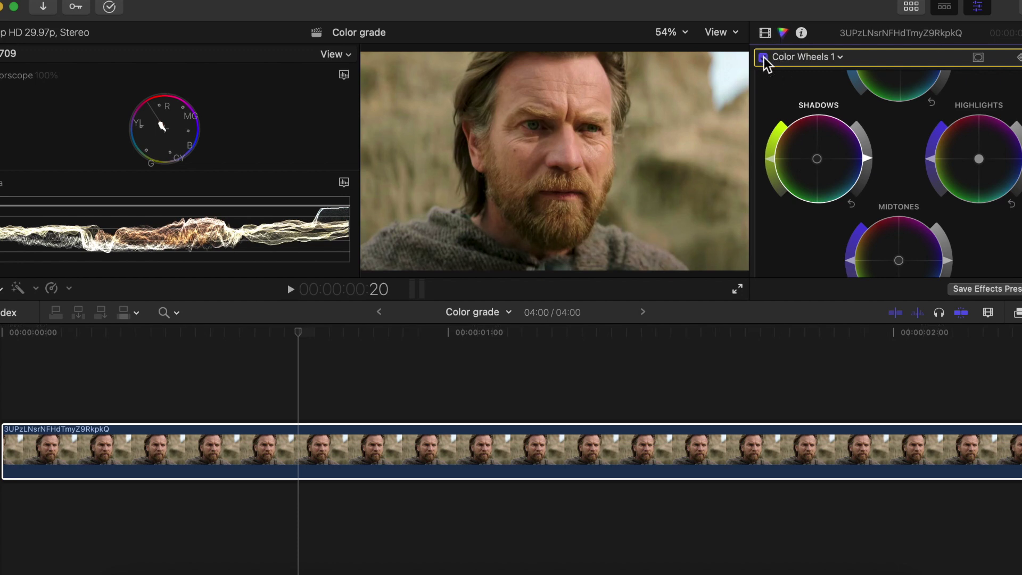
pyautogui.click(764, 57)
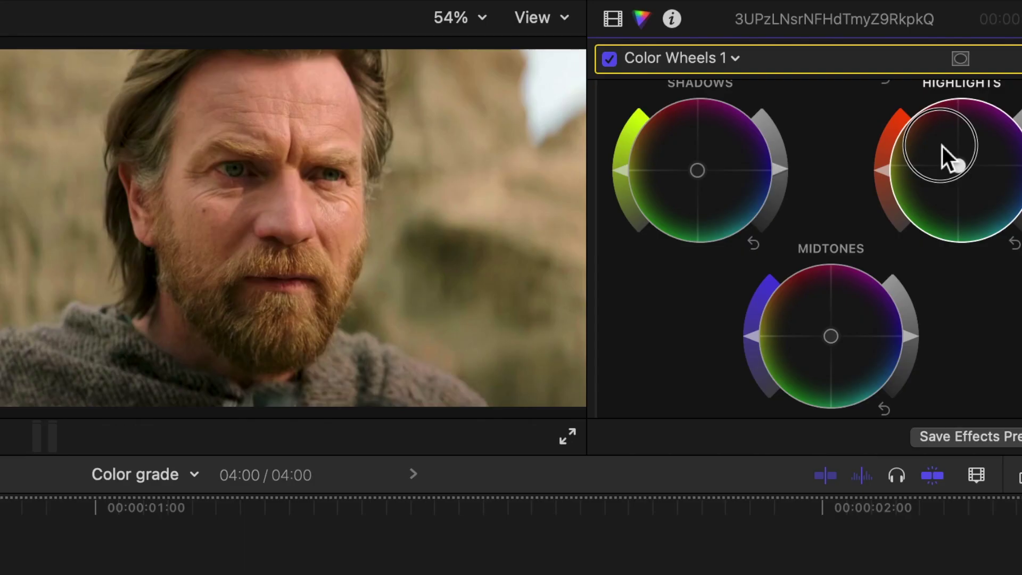
# Tint the Highlights wheel slightly toward orange and the Midtones wheel slightly toward green in Color Wheels 1
pyautogui.moveTo(967, 143); pyautogui.dragTo(900, 169)
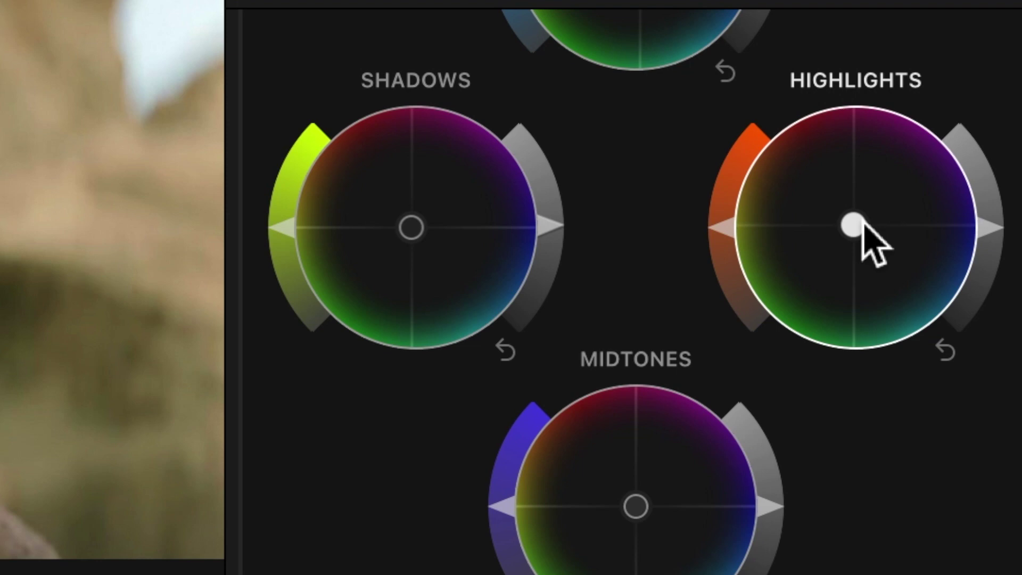
pyautogui.doubleClick(860, 223)
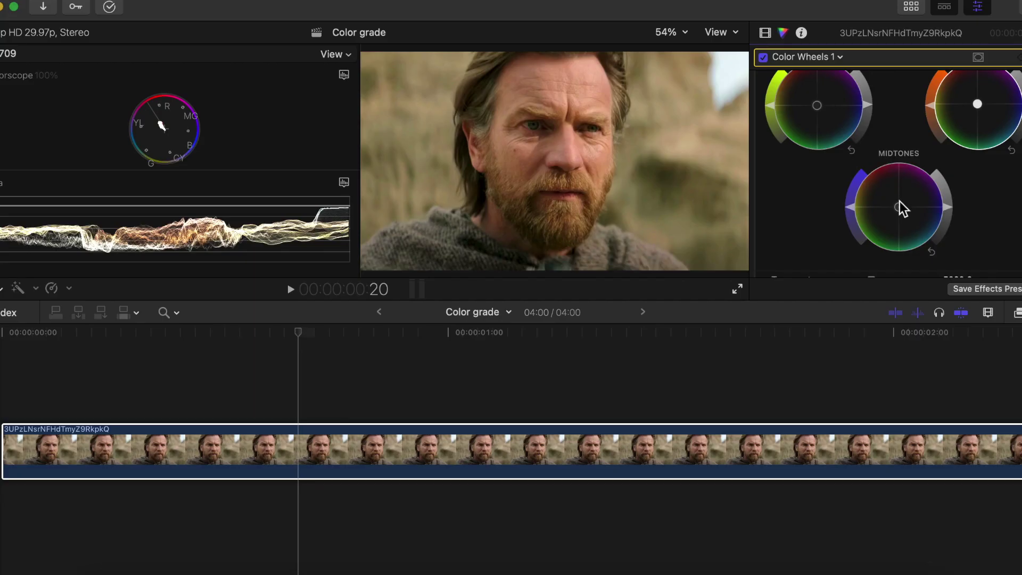
pyautogui.moveTo(900, 208)
pyautogui.mouseDown()
pyautogui.moveTo(887, 221)
pyautogui.moveTo(886, 190)
pyautogui.moveTo(910, 173)
pyautogui.moveTo(875, 208)
pyautogui.moveTo(901, 230)
pyautogui.moveTo(890, 220)
pyautogui.mouseUp()
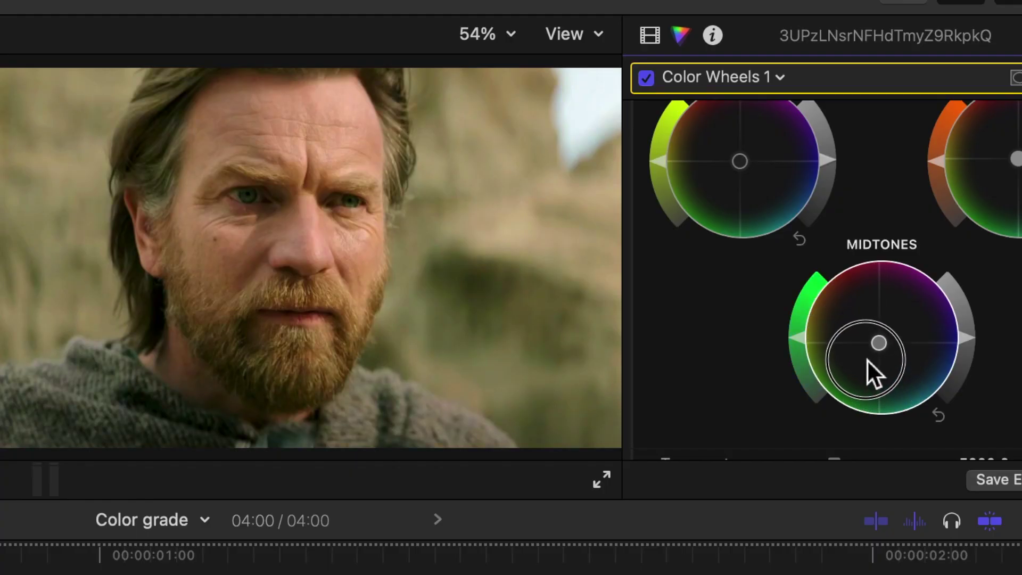
pyautogui.moveTo(867, 359); pyautogui.dragTo(866, 353)
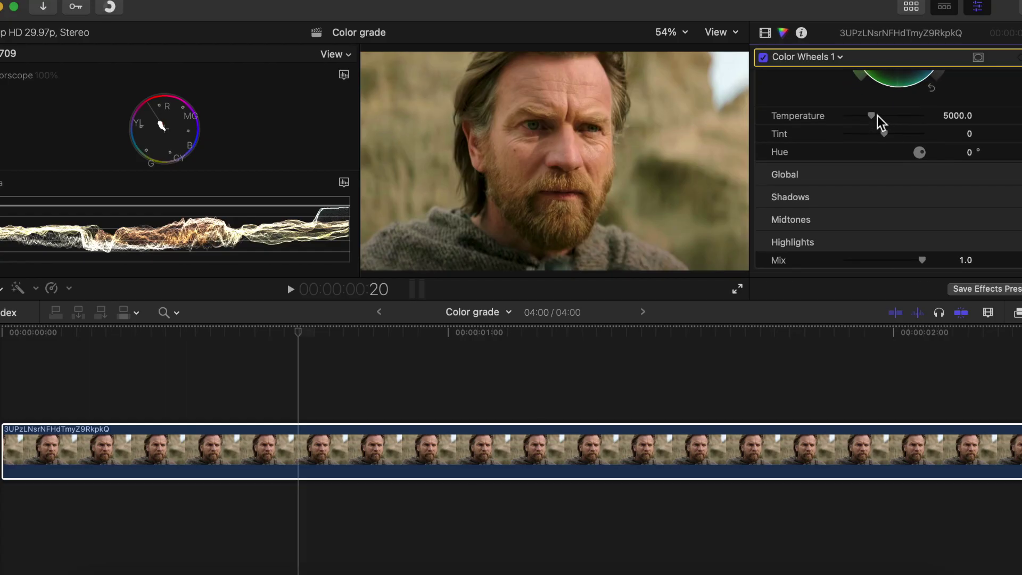
# Set the Color Wheels 1 temperature to 5241 and compare the clip with the correction off and on
pyautogui.moveTo(873, 118); pyautogui.dragTo(927, 125)
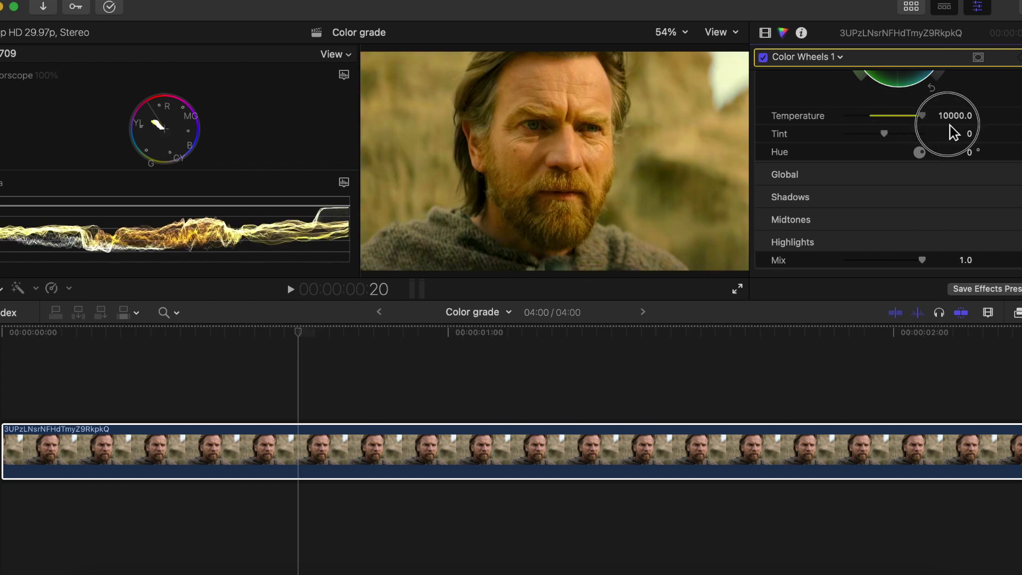
pyautogui.moveTo(950, 125); pyautogui.dragTo(879, 124)
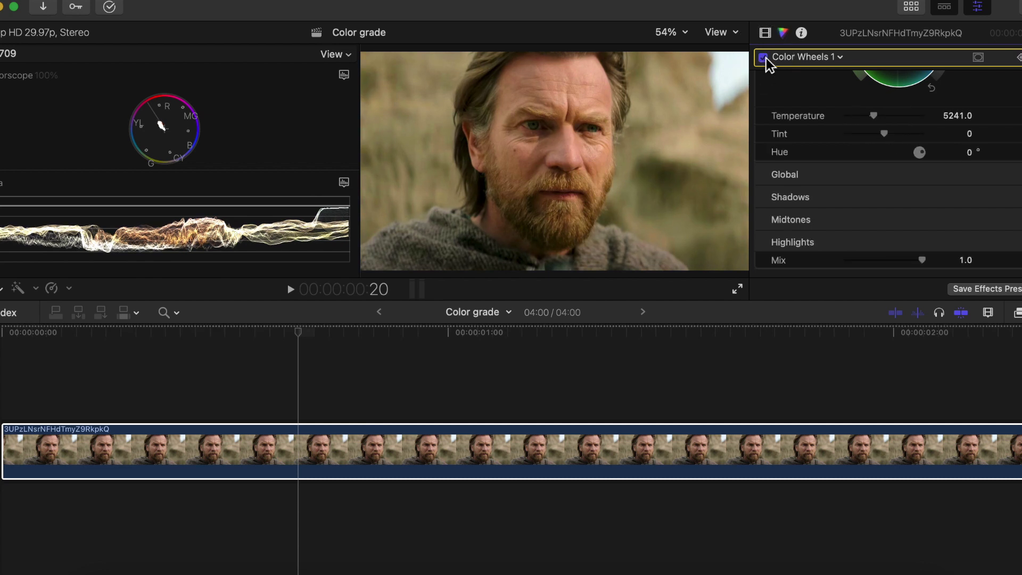
pyautogui.click(768, 59)
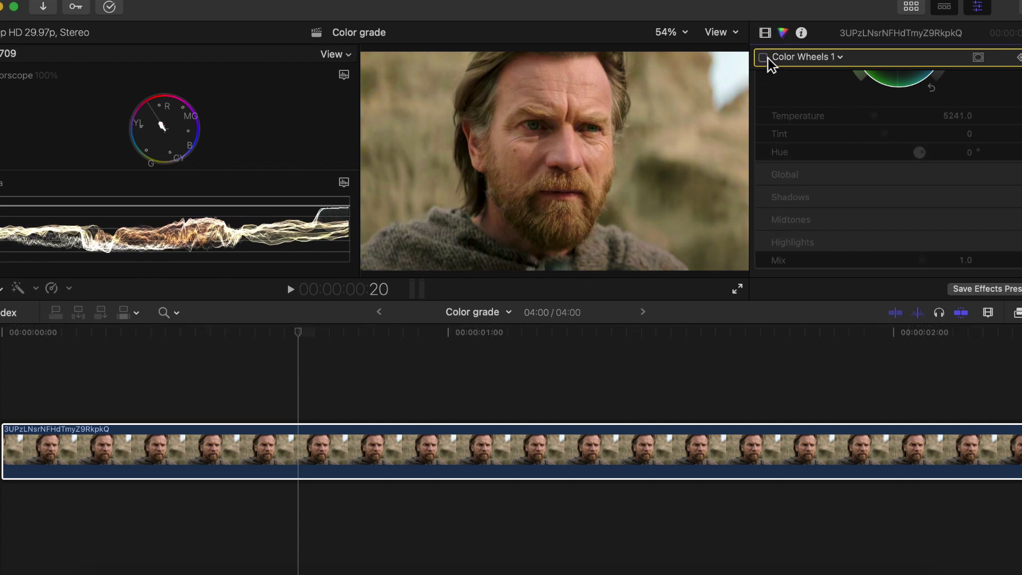
pyautogui.click(768, 58)
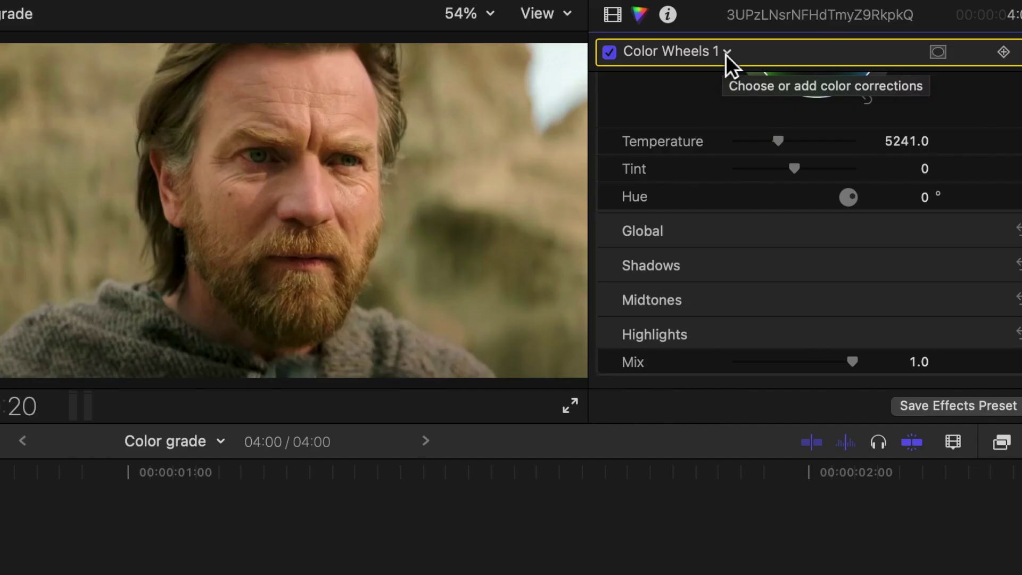
# Add a Hue/Saturation Curves correction and try a strong overall hue shift in Hue vs Hue, returning it to neutral
pyautogui.click(726, 51)
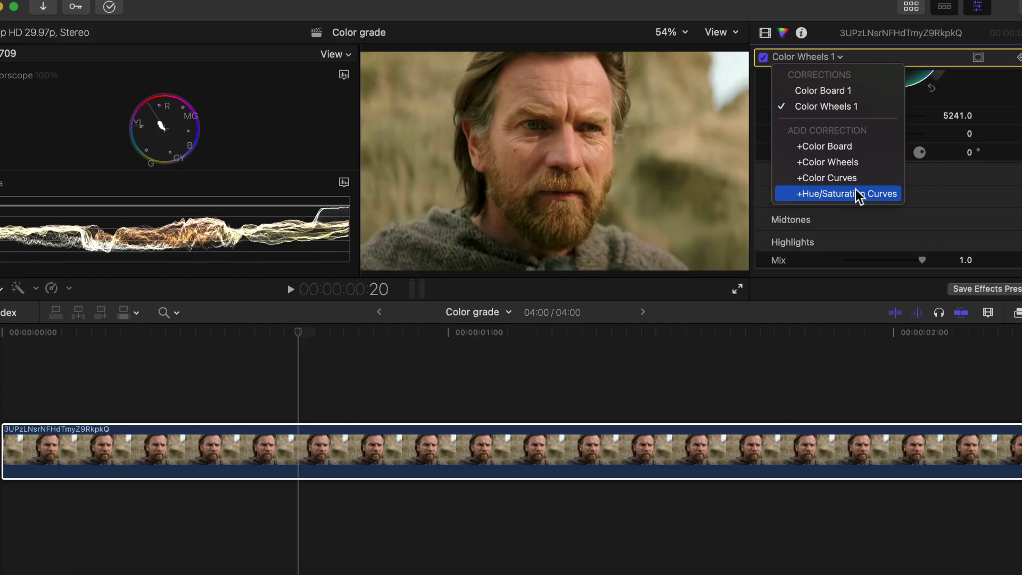
pyautogui.click(856, 193)
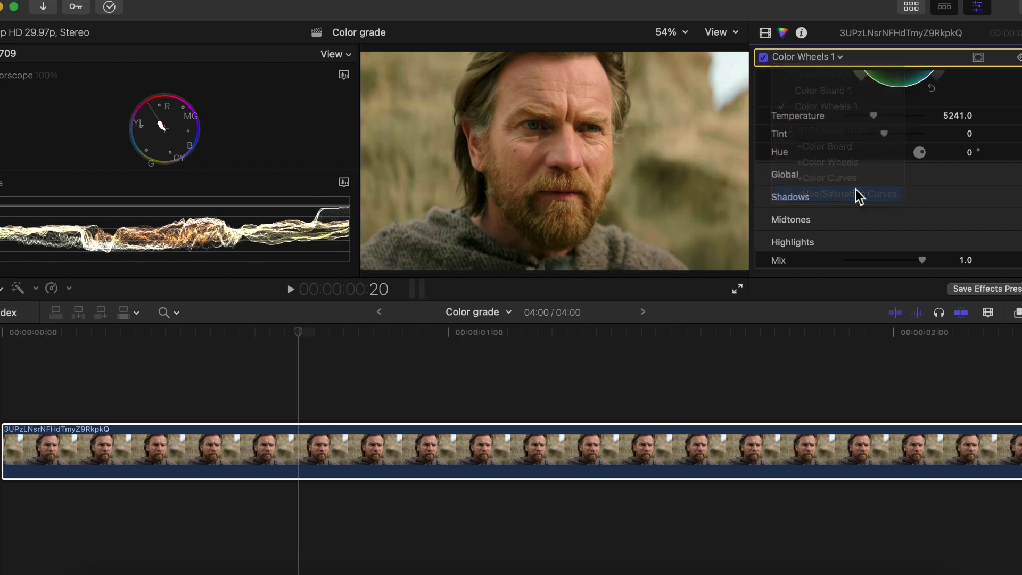
pyautogui.click(774, 155)
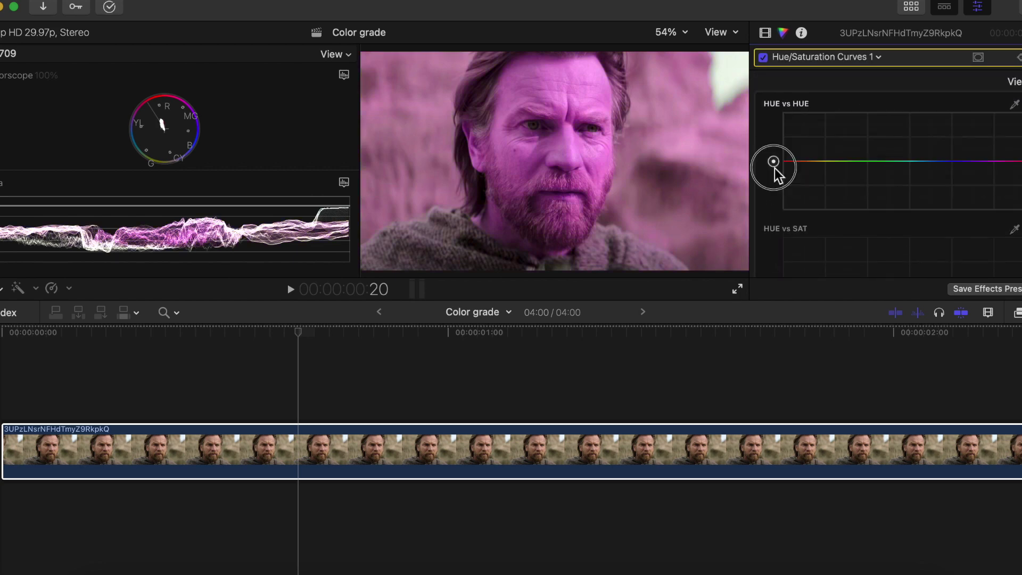
pyautogui.moveTo(775, 151)
pyautogui.mouseDown()
pyautogui.moveTo(772, 129)
pyautogui.moveTo(775, 209)
pyautogui.moveTo(765, 139)
pyautogui.moveTo(776, 177)
pyautogui.moveTo(774, 166)
pyautogui.mouseUp()
# Sample the green iris of the man's eye as the target color for the Hue vs Sat curve
pyautogui.scroll(-3, 892, 118)
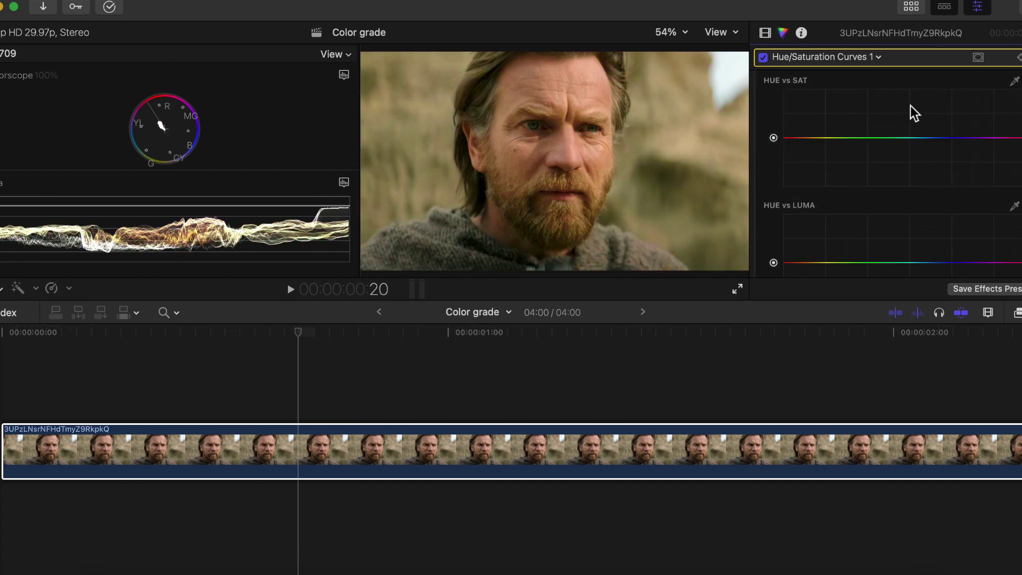
pyautogui.scroll(1, 910, 106)
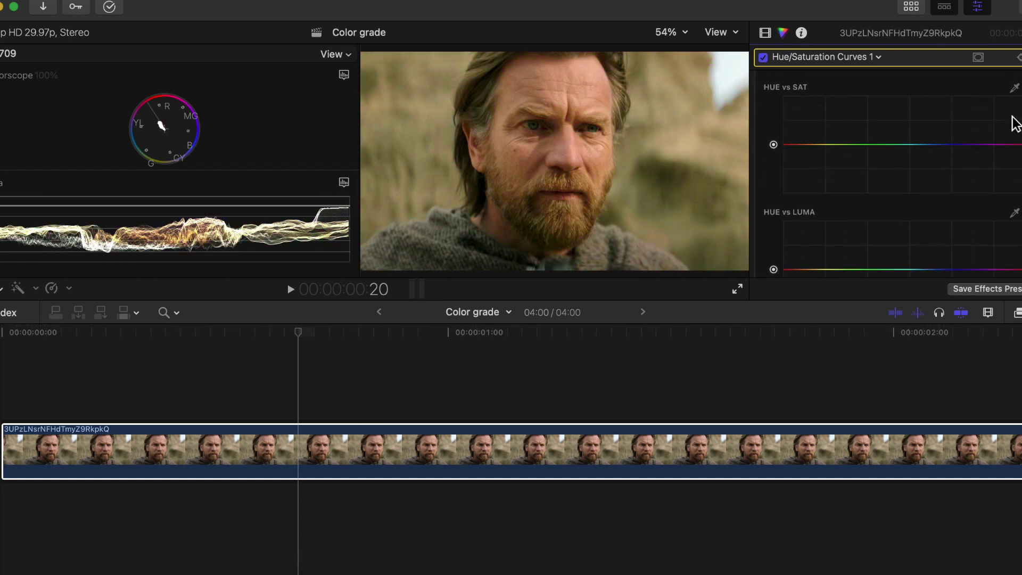
pyautogui.click(1014, 87)
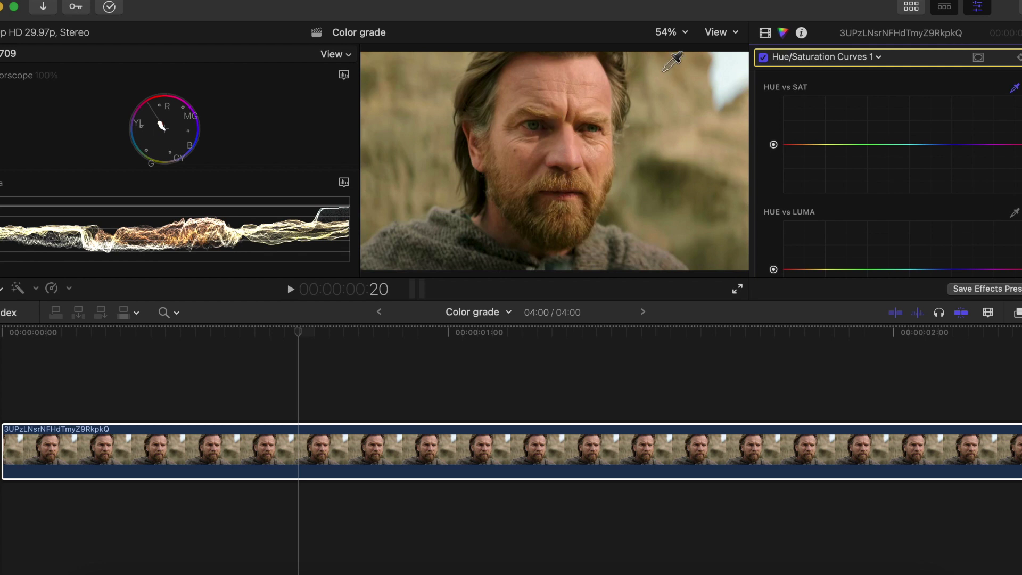
pyautogui.click(672, 35)
pyautogui.click(692, 155)
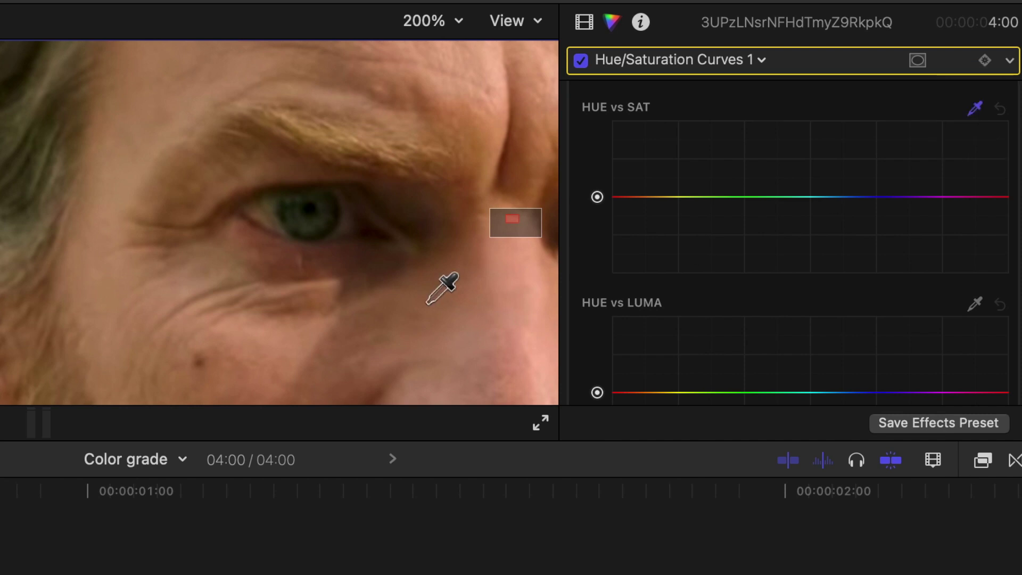
pyautogui.click(333, 225)
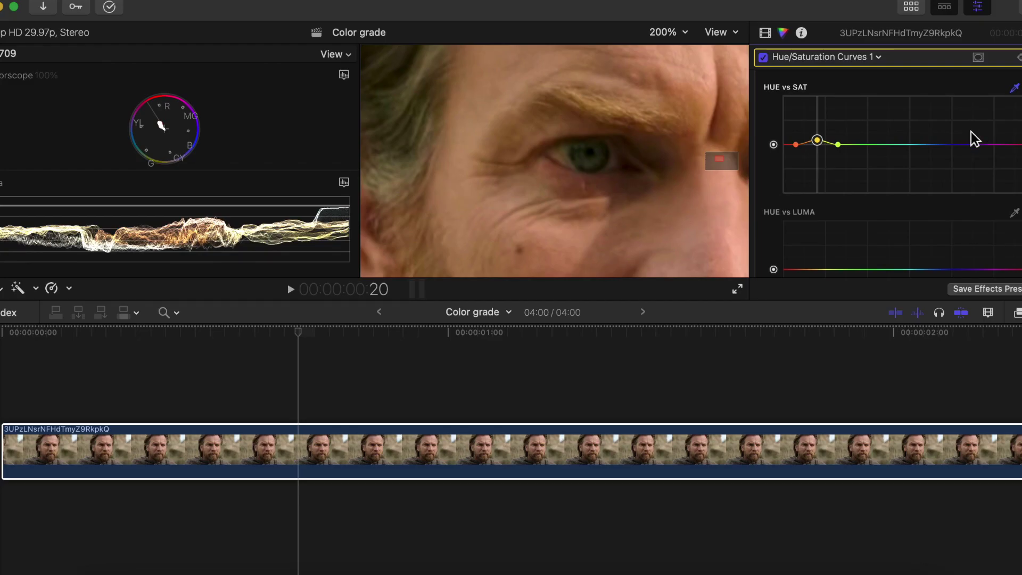
# Raise the sampled hue slightly on the Hue vs Sat curve and lower the overall Hue vs Luma level slightly
pyautogui.moveTo(947, 147); pyautogui.dragTo(949, 137)
pyautogui.moveTo(1019, 143); pyautogui.dragTo(1020, 148)
pyautogui.moveTo(781, 191); pyautogui.dragTo(780, 189)
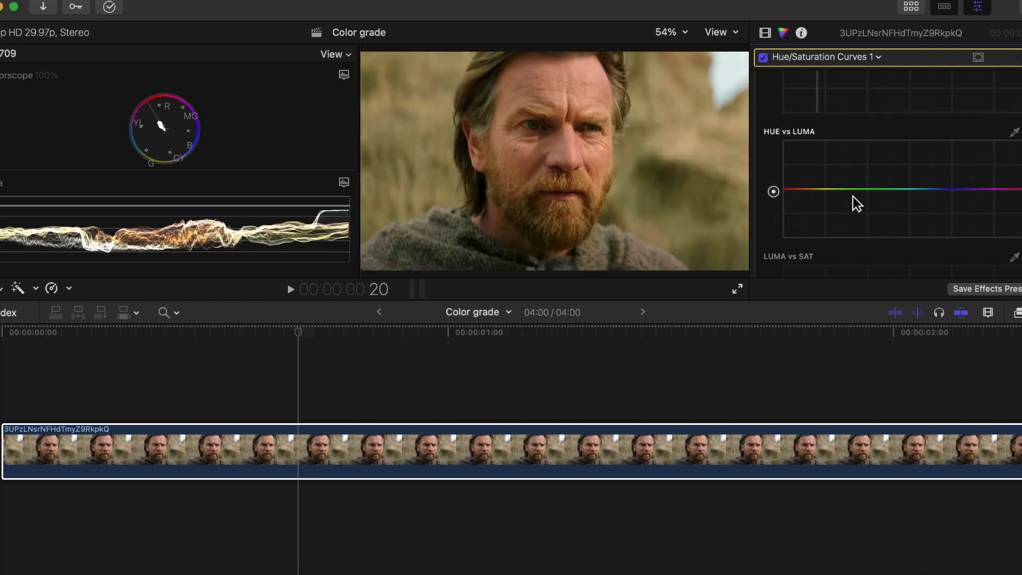
# Try strongly raising and fully removing the overall Orange vs Sat level, then bring it back close to neutral
pyautogui.scroll(-5, 879, 158)
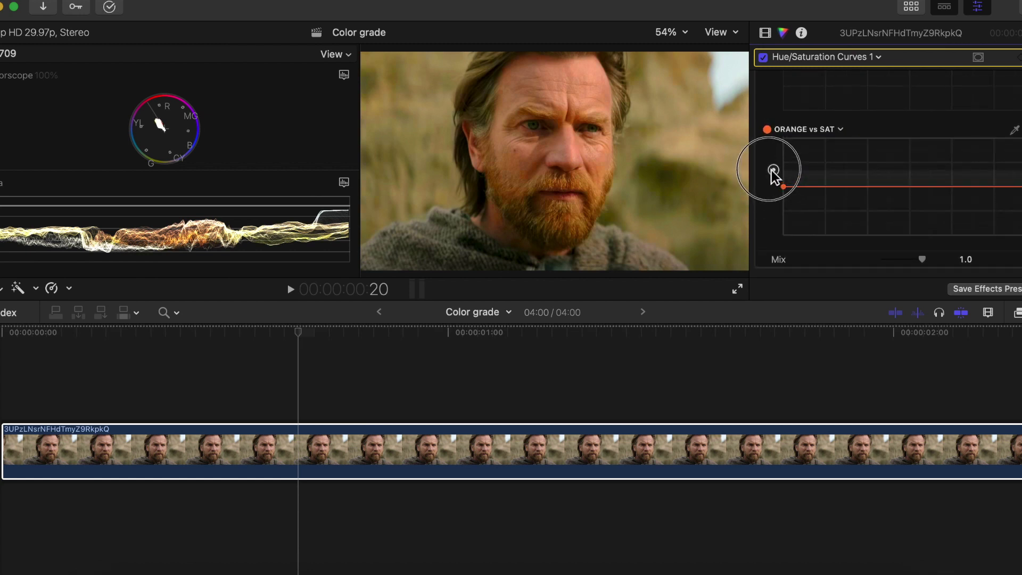
pyautogui.moveTo(772, 199); pyautogui.dragTo(775, 244)
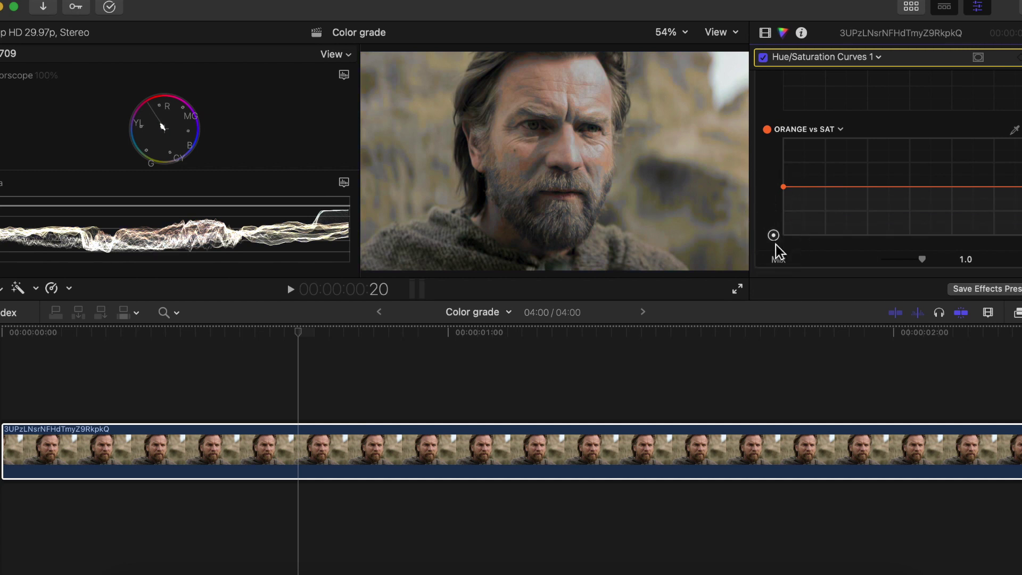
pyautogui.click(665, 32)
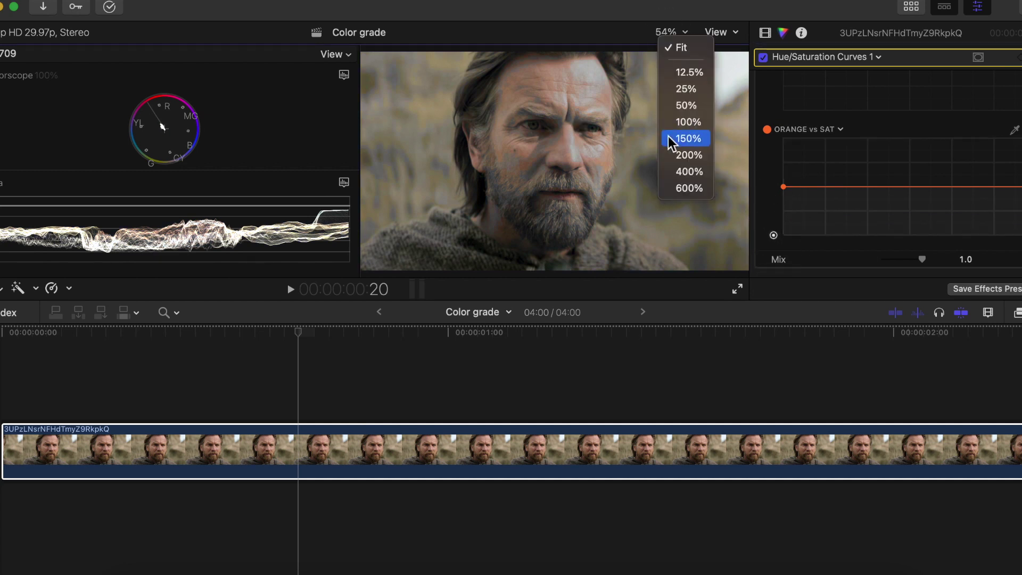
pyautogui.click(675, 136)
pyautogui.moveTo(776, 184)
pyautogui.mouseDown()
pyautogui.moveTo(770, 111)
pyautogui.moveTo(776, 183)
pyautogui.mouseUp()
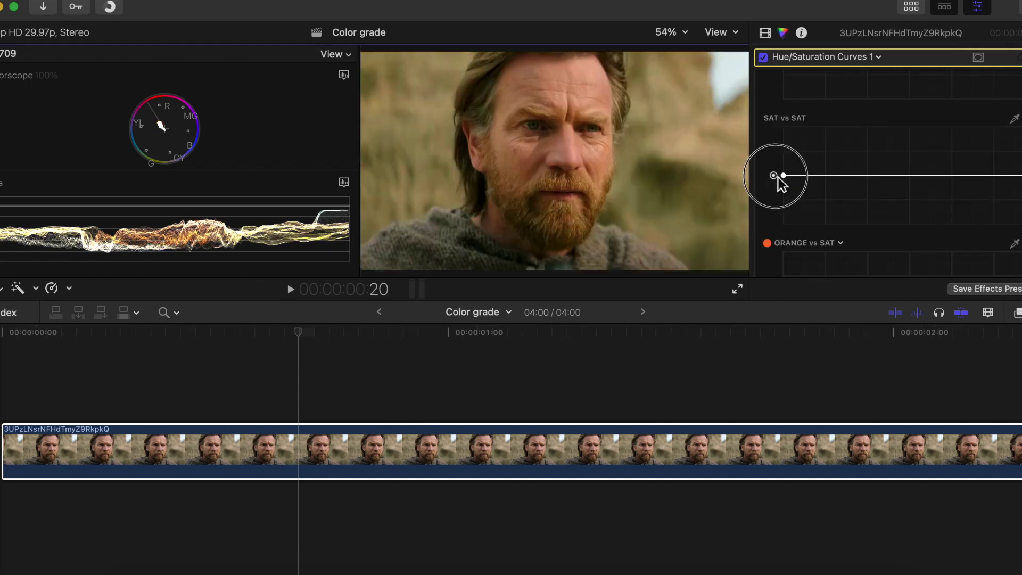
# Lower the overall Sat vs Sat level slightly and inspect the eyes and skin up close
pyautogui.moveTo(778, 177)
pyautogui.mouseDown()
pyautogui.moveTo(778, 148)
pyautogui.moveTo(778, 182)
pyautogui.mouseUp()
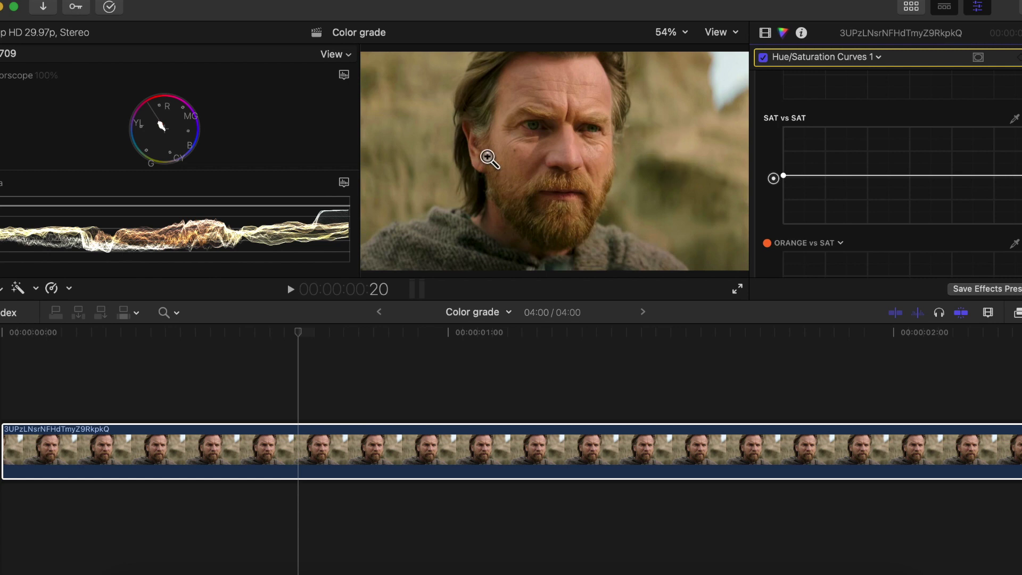
pyautogui.click(672, 33)
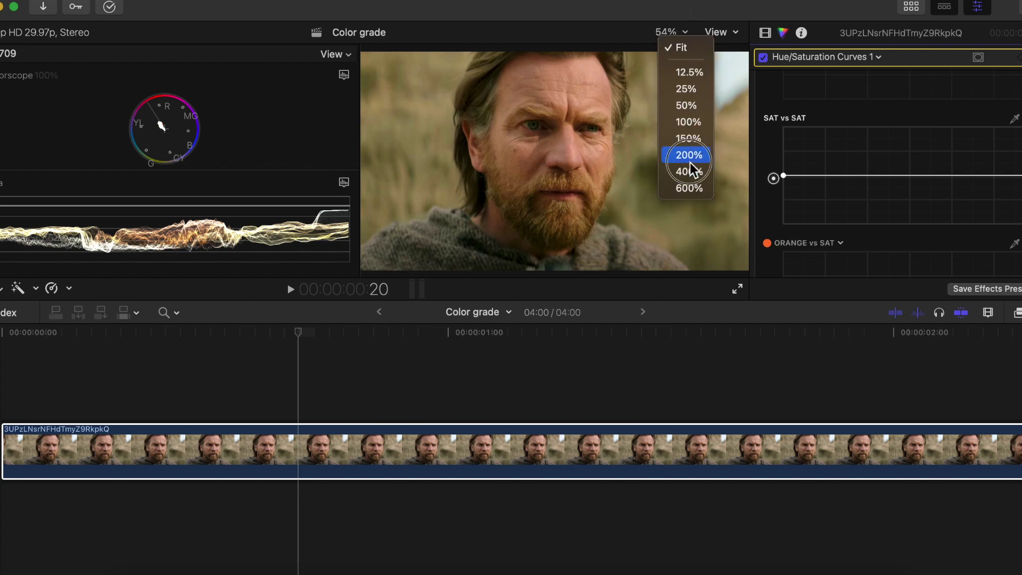
pyautogui.click(690, 162)
pyautogui.moveTo(725, 165); pyautogui.dragTo(727, 164)
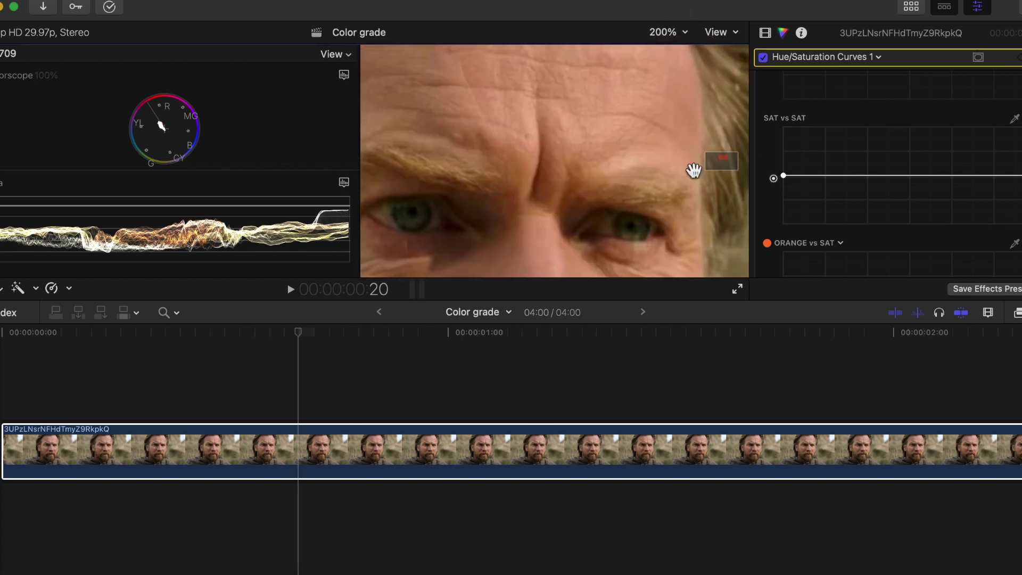
pyautogui.click(678, 33)
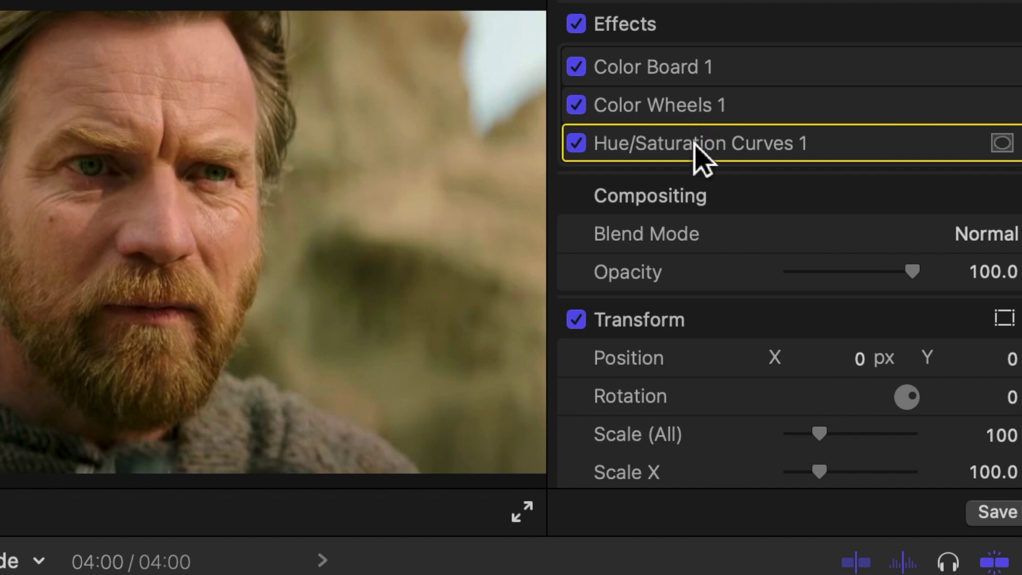
# Compare the original clip with the combined Color Board, Color Wheels and Hue/Saturation Curves grade by toggling all effects
pyautogui.click(578, 26)
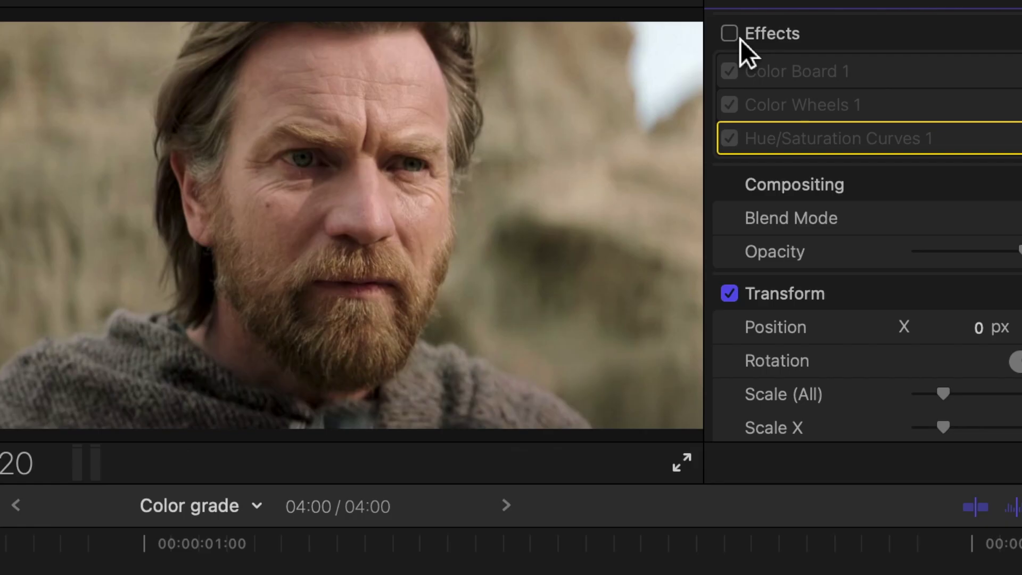
pyautogui.click(739, 39)
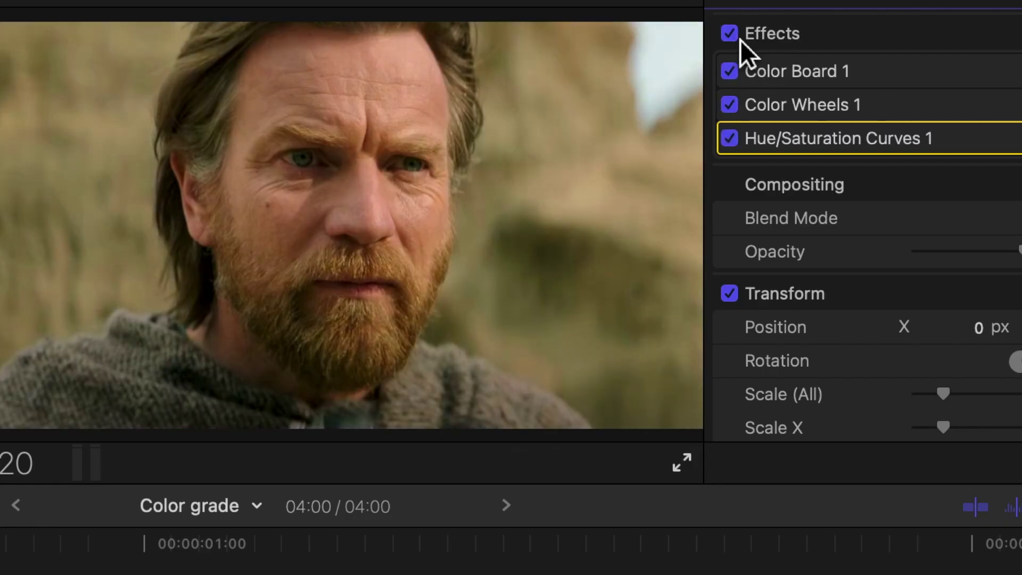
pyautogui.click(739, 39)
pyautogui.click(739, 39)
# Add a Color Curves correction to the clip and look through its Luma, Red, Green and Blue curves
pyautogui.click(809, 34)
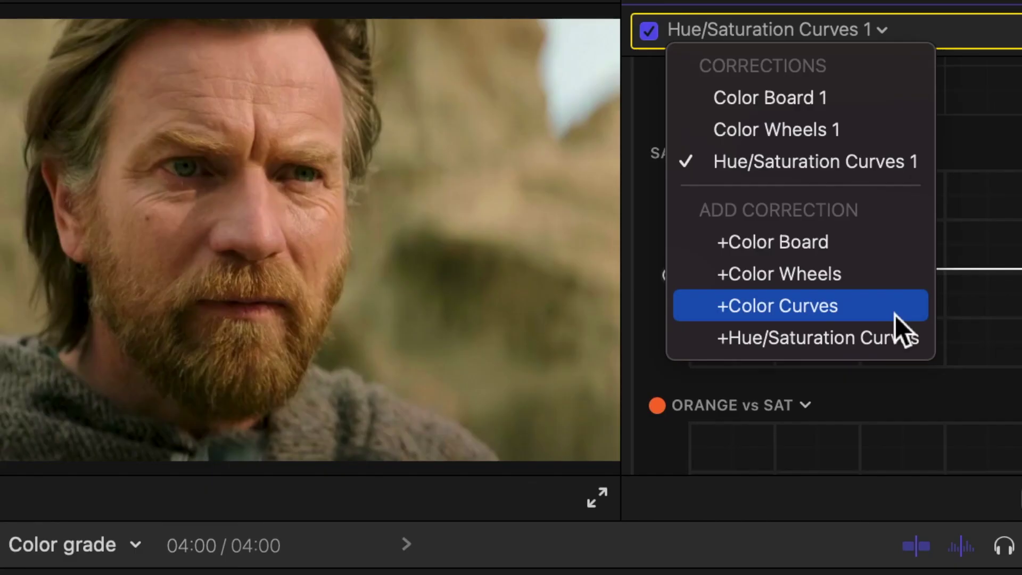
pyautogui.click(895, 313)
pyautogui.scroll(-5, 853, 172)
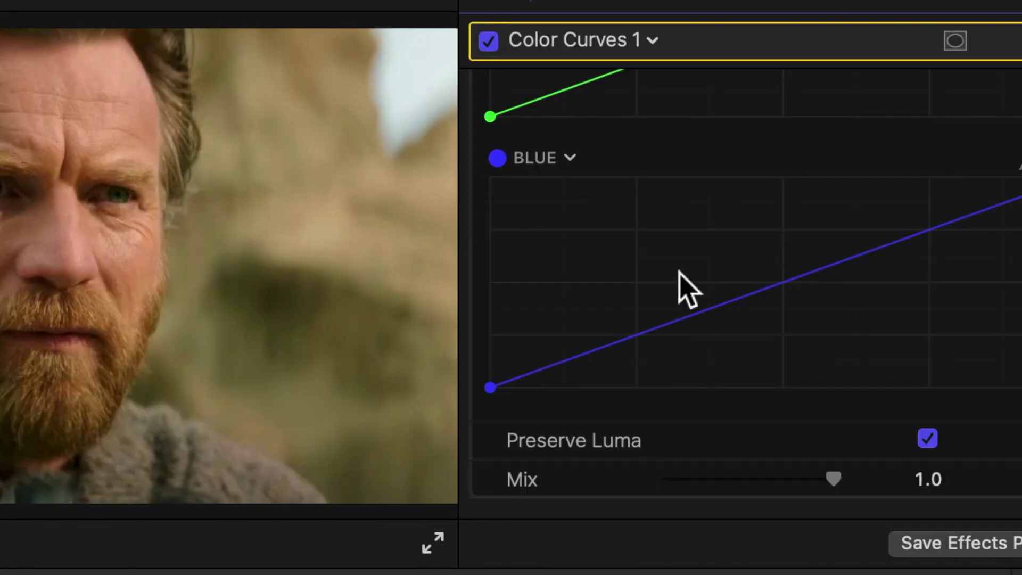
pyautogui.scroll(5, 853, 172)
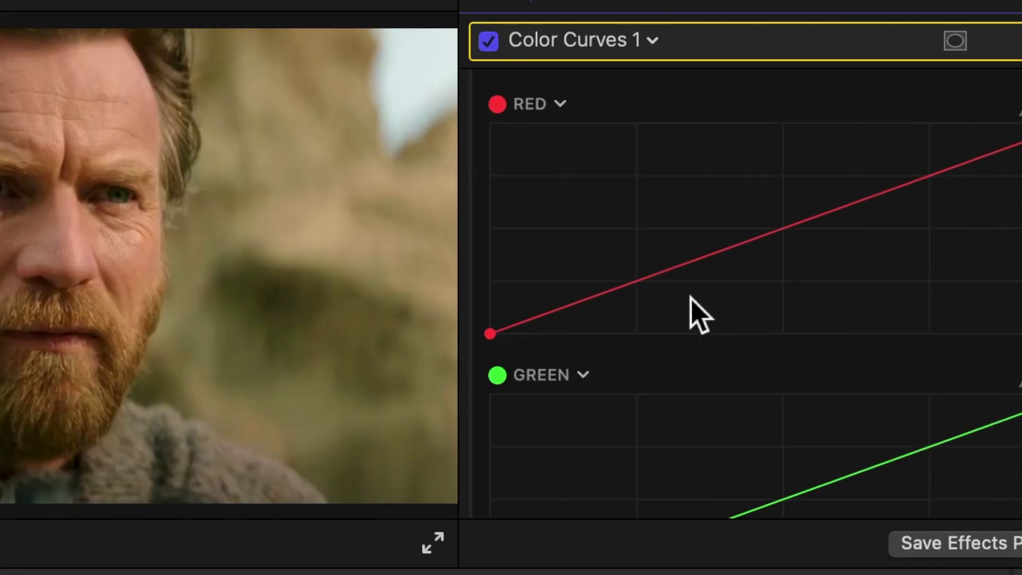
pyautogui.scroll(6, 691, 297)
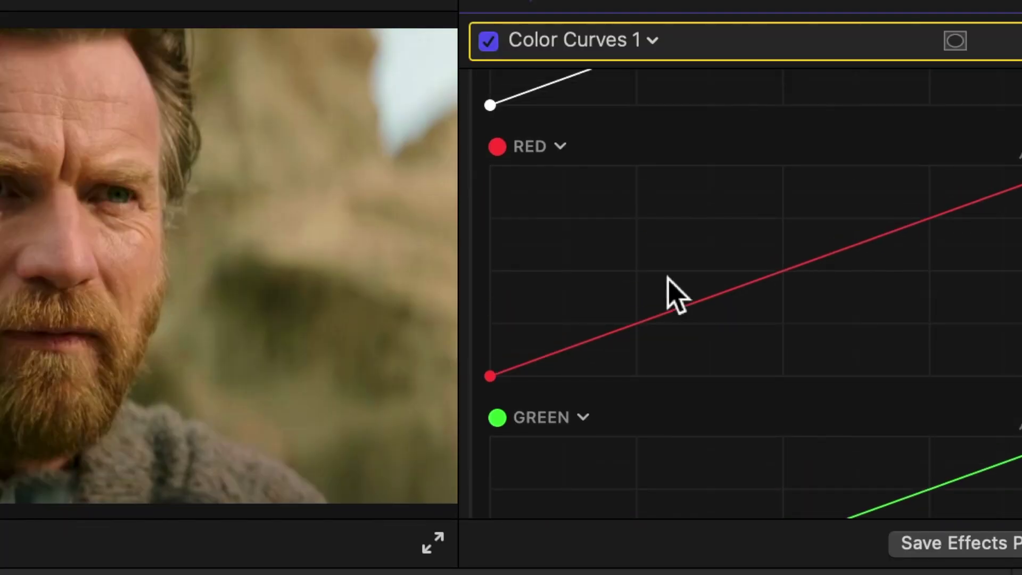
# Move the Luma curve's white point slightly inward and adjust a control point at its shadow end
pyautogui.moveTo(1019, 118); pyautogui.dragTo(1018, 79)
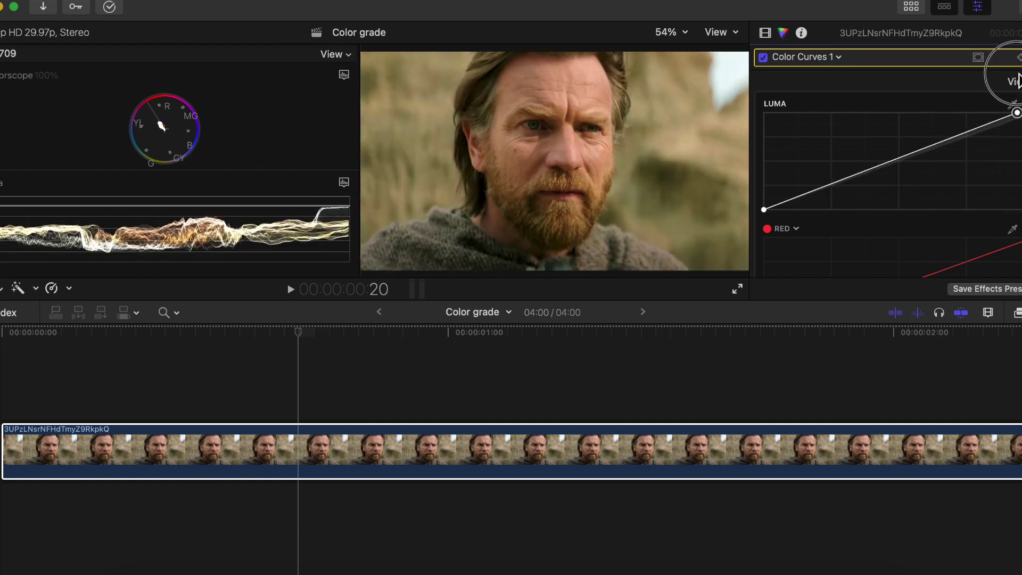
pyautogui.click(766, 210)
pyautogui.moveTo(768, 213)
pyautogui.mouseDown()
pyautogui.moveTo(769, 188)
pyautogui.moveTo(785, 218)
pyautogui.moveTo(780, 210)
pyautogui.mouseUp()
# Raise the highlights slightly on the Red curve and fine-tune the highlight end of the Green curve
pyautogui.scroll(-4, 886, 176)
pyautogui.moveTo(1021, 122); pyautogui.dragTo(1013, 129)
pyautogui.scroll(-3, 886, 145)
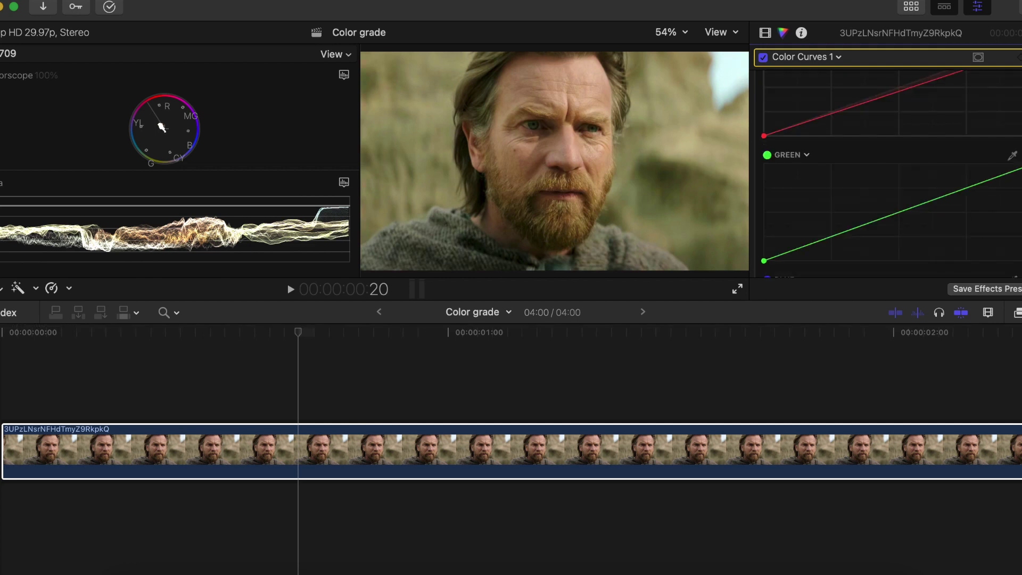
pyautogui.click(1012, 167)
pyautogui.moveTo(1021, 170); pyautogui.dragTo(1021, 168)
# Add midtone and highlight control points to the Luma curve and fine-tune the brightness with the midtone point
pyautogui.scroll(4, 886, 162)
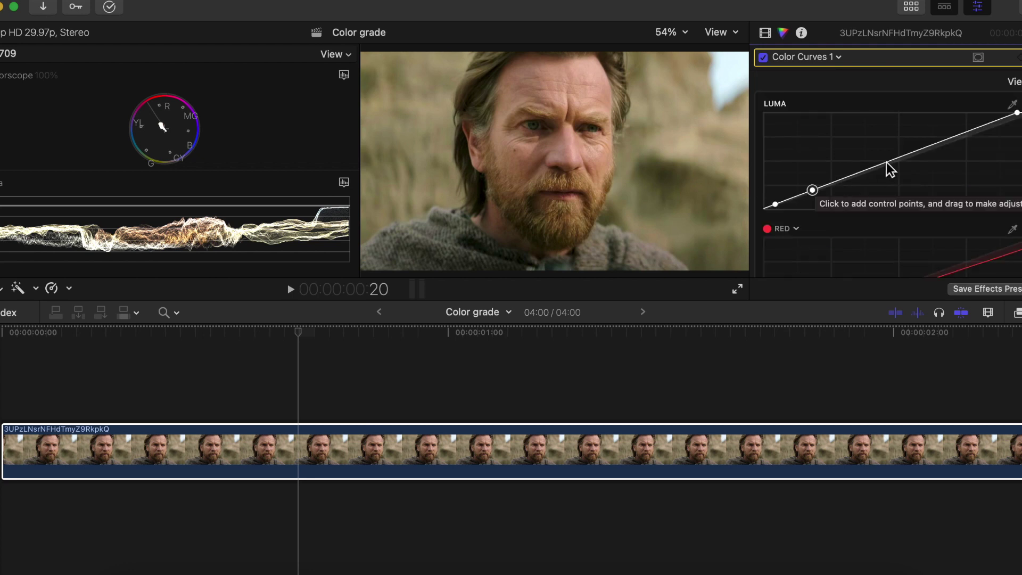
pyautogui.click(885, 163)
pyautogui.click(953, 139)
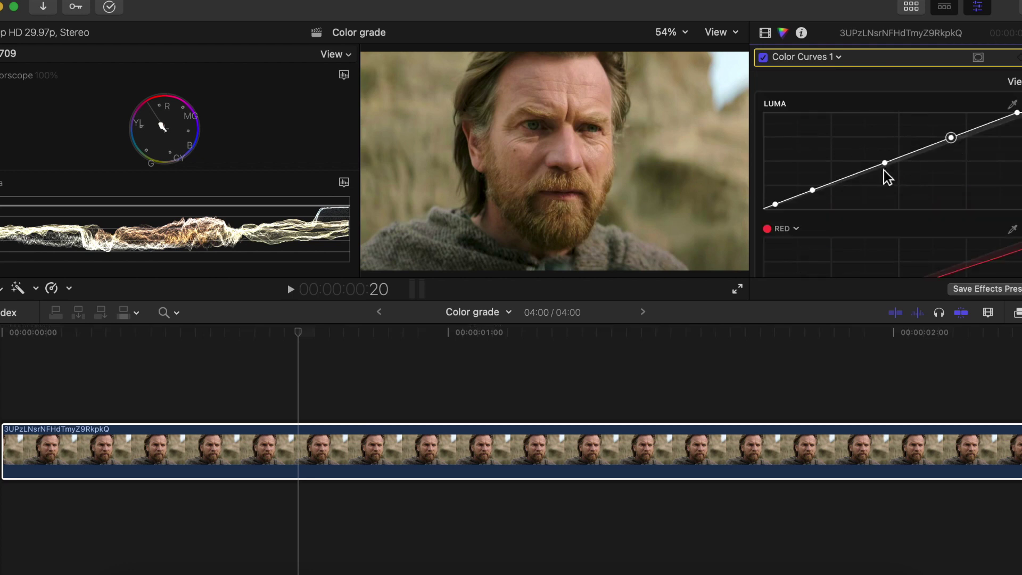
pyautogui.moveTo(886, 164); pyautogui.dragTo(909, 209)
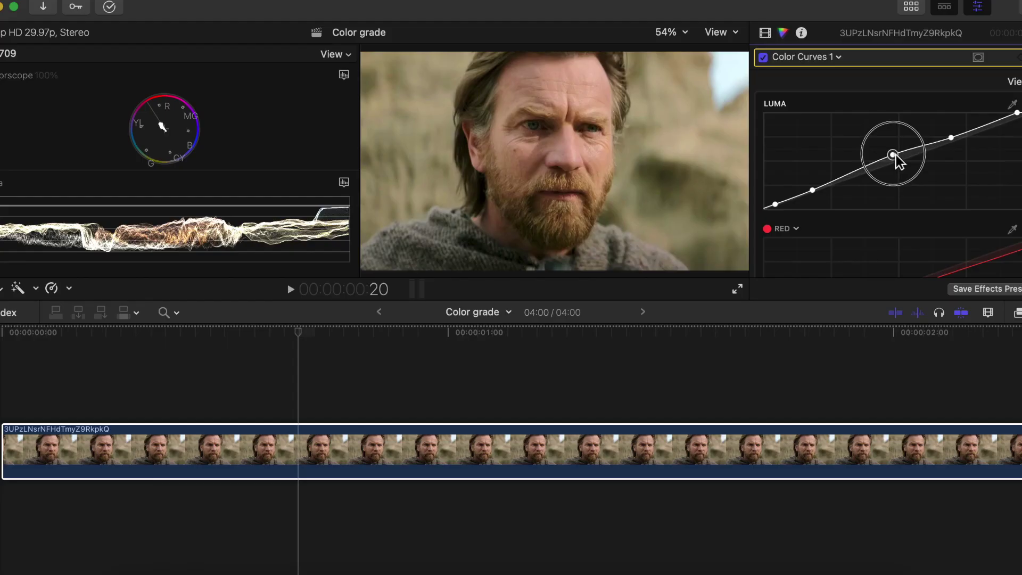
pyautogui.moveTo(896, 156); pyautogui.dragTo(899, 165)
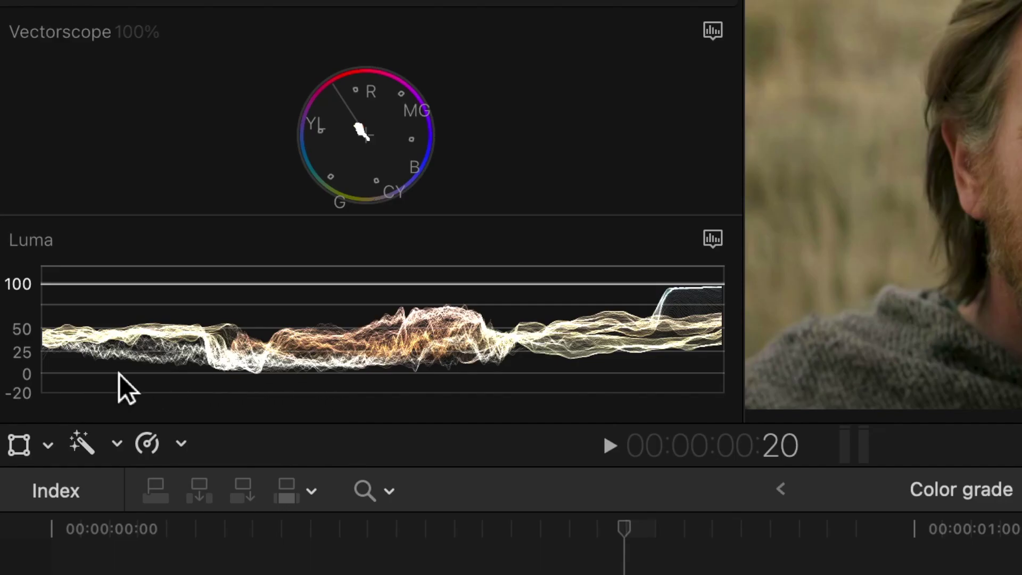
# Try the Color Board's global exposure at its minimum and maximum against the luma waveform, undoing each change
pyautogui.moveTo(959, 216); pyautogui.dragTo(963, 328)
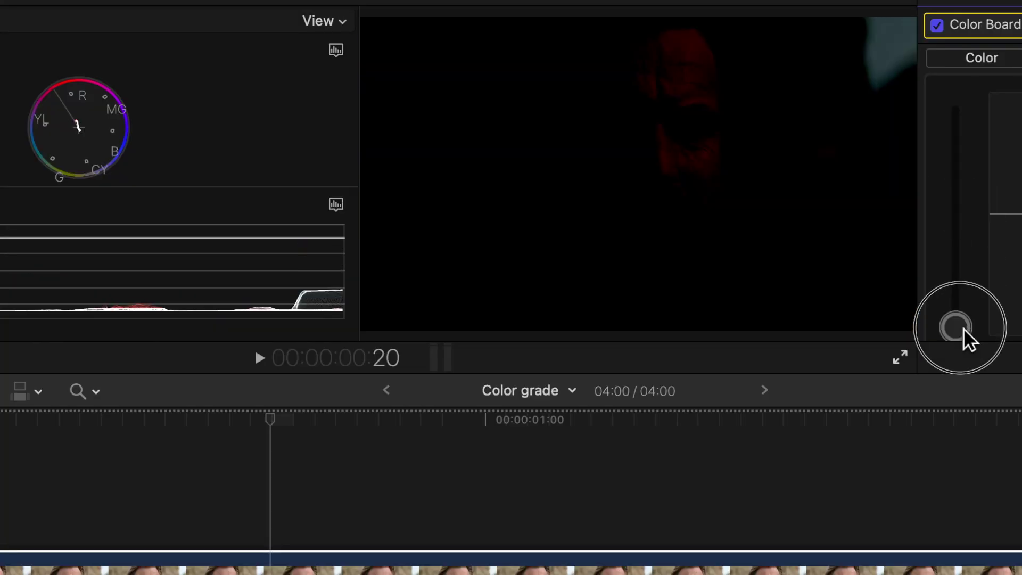
pyautogui.press('super+z')
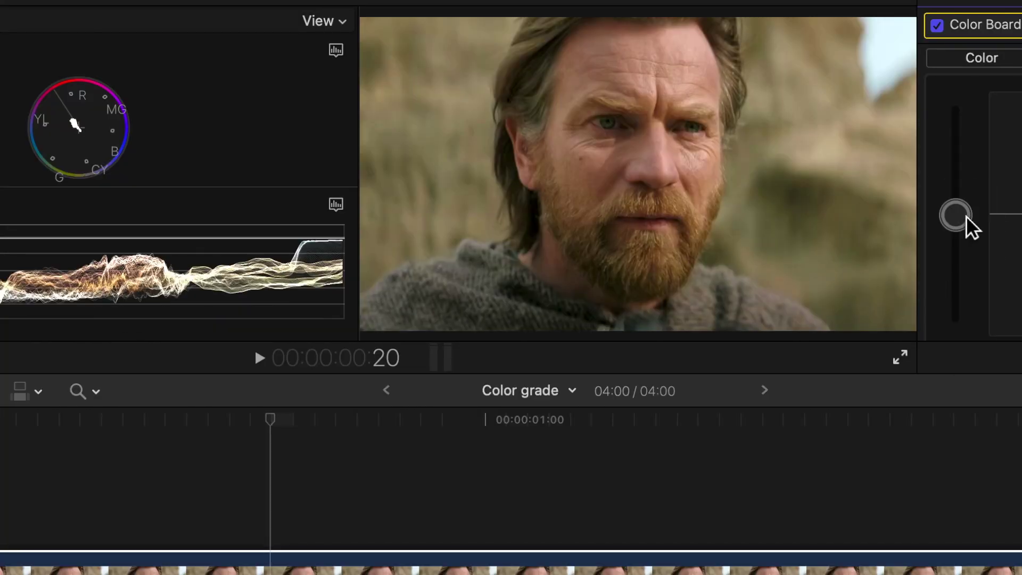
pyautogui.moveTo(964, 216); pyautogui.dragTo(955, 35)
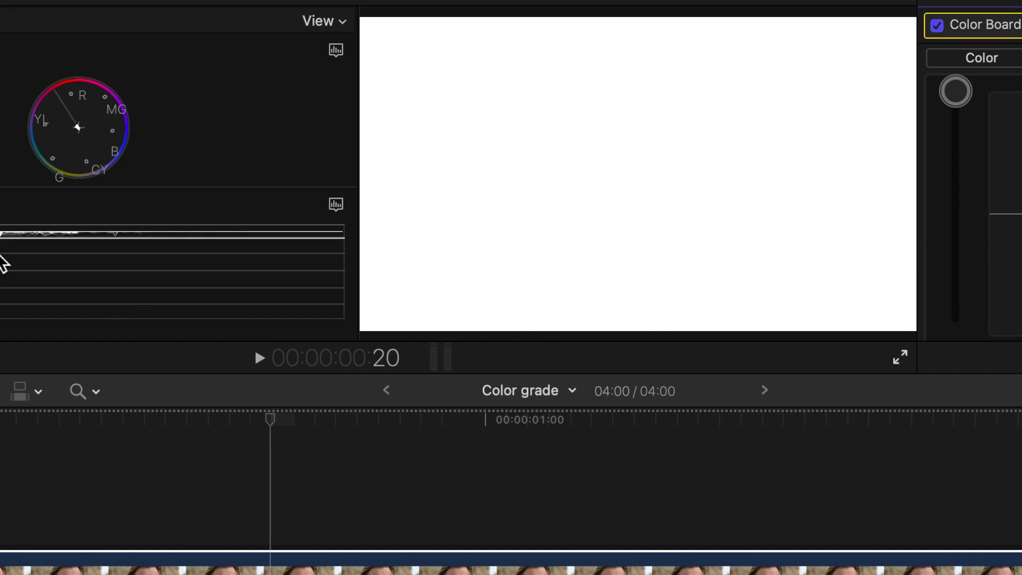
pyautogui.press('super+z')
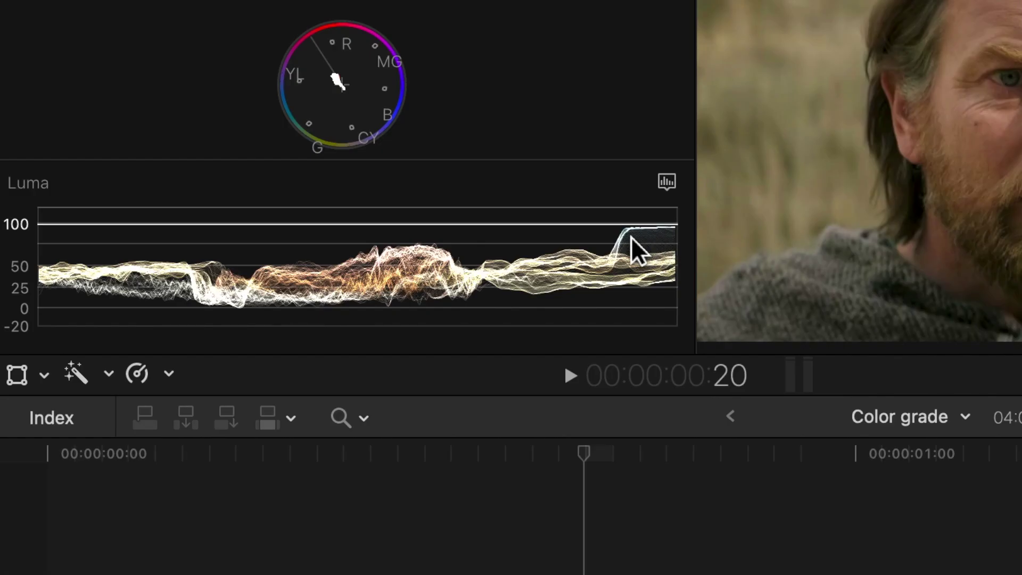
# Compare the original clip with the full four-correction grade by toggling all effects, and inspect the face up close
pyautogui.click(767, 35)
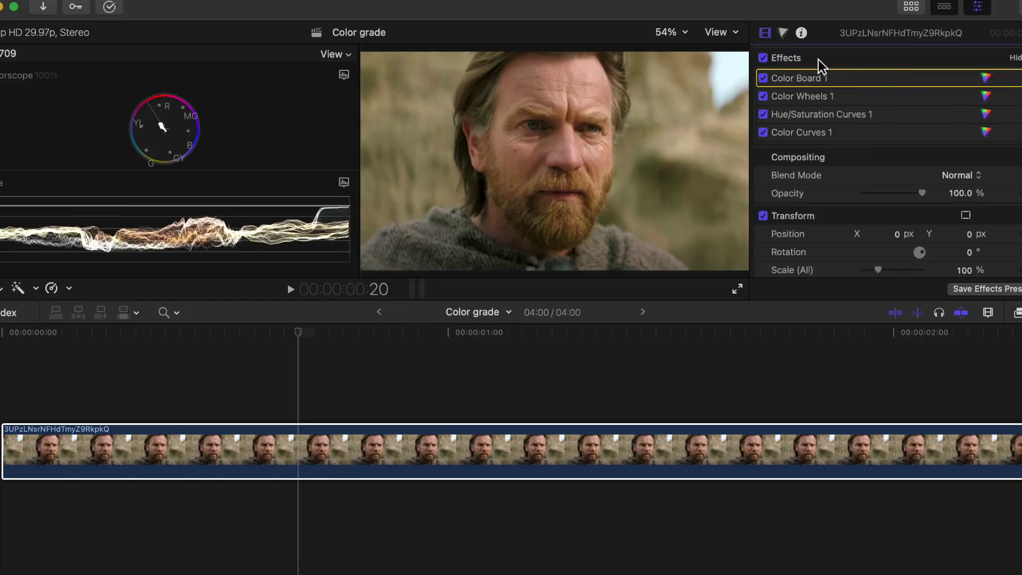
pyautogui.click(765, 56)
pyautogui.click(765, 56)
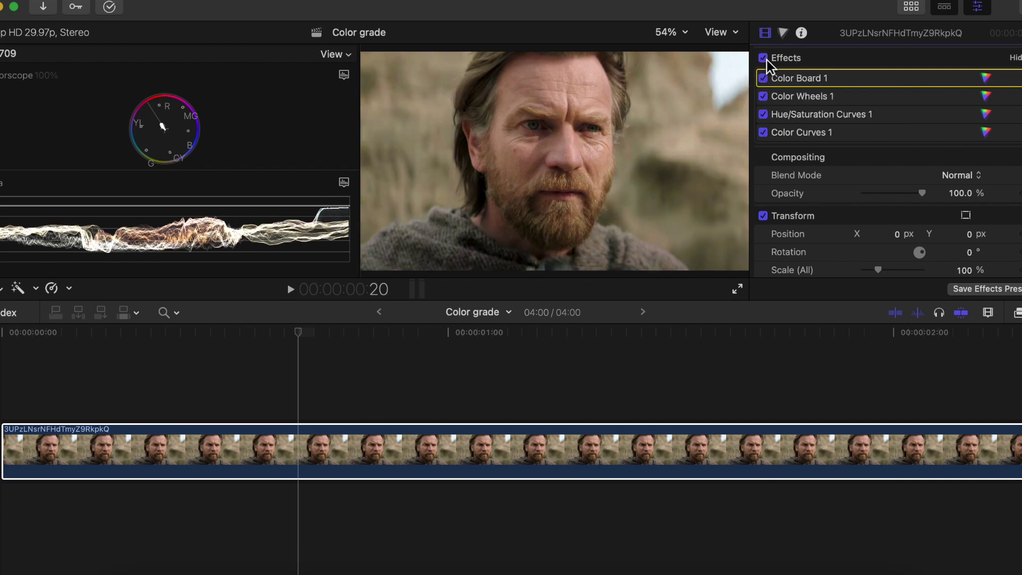
pyautogui.click(764, 57)
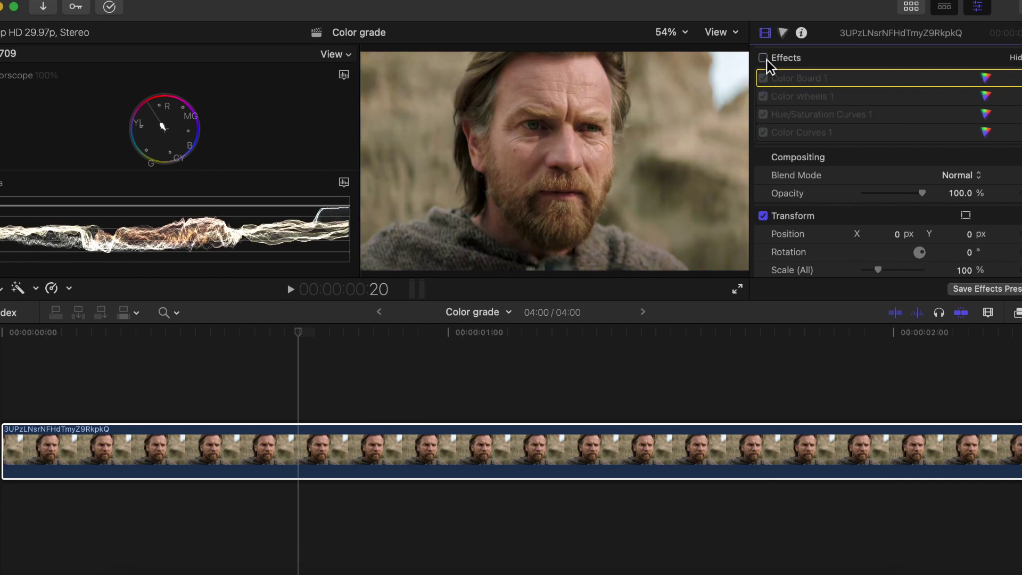
pyautogui.click(765, 58)
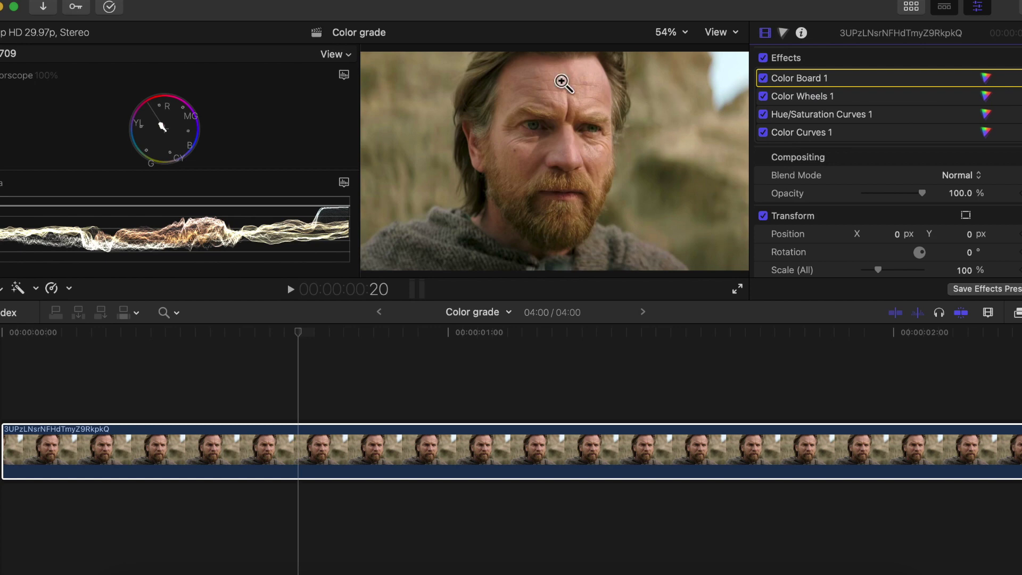
pyautogui.click(522, 123)
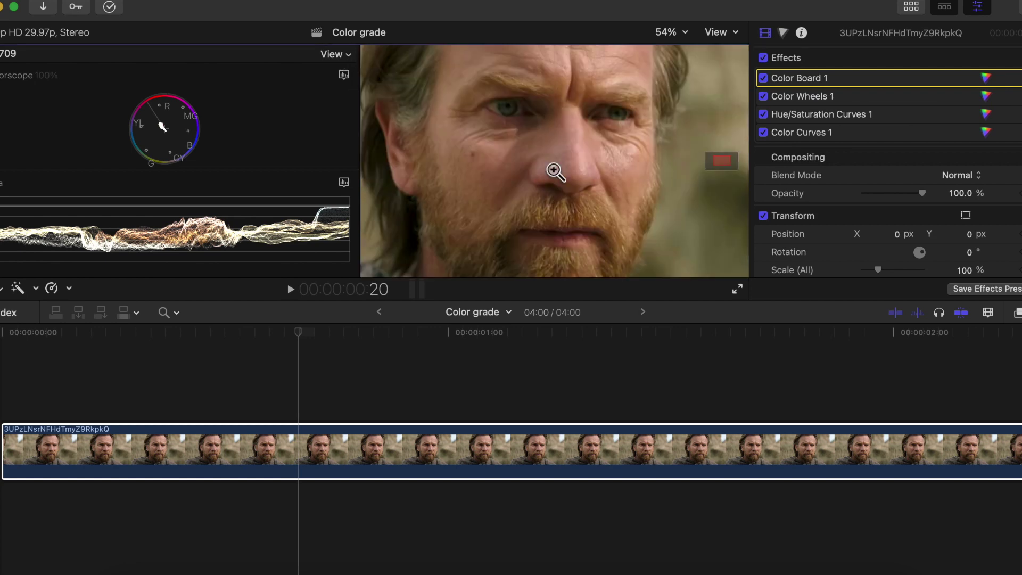